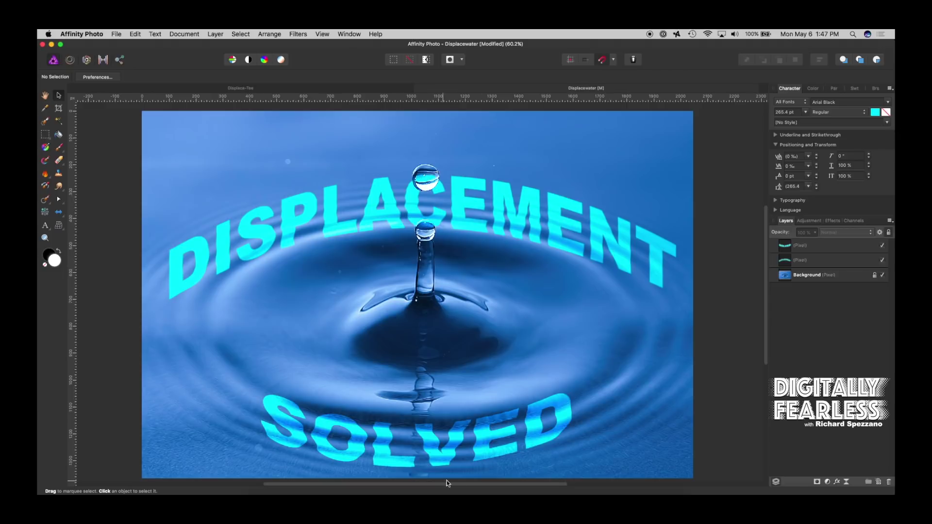
Hide the two finished example text layers and type a new DISPLACEMENT artistic text line
click(882, 245)
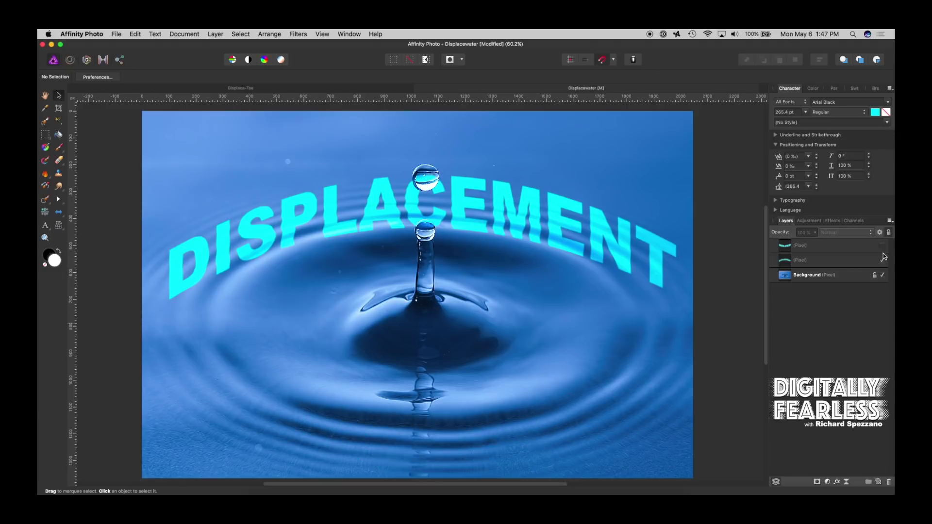
click(883, 260)
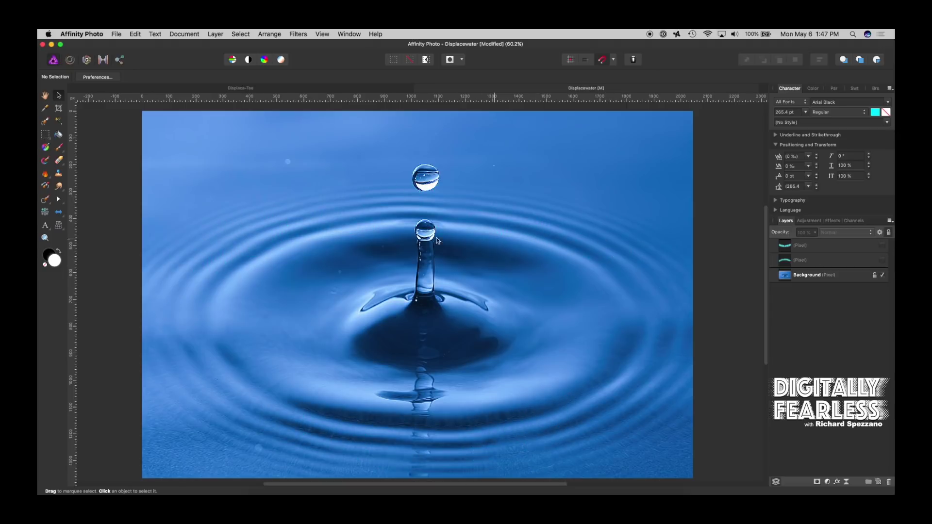
click(45, 225)
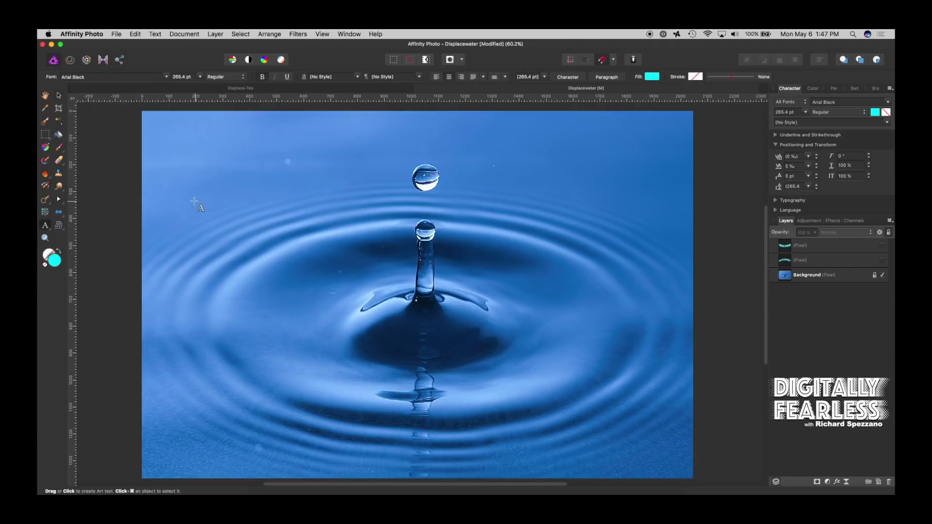
drag(198, 203, 221, 242)
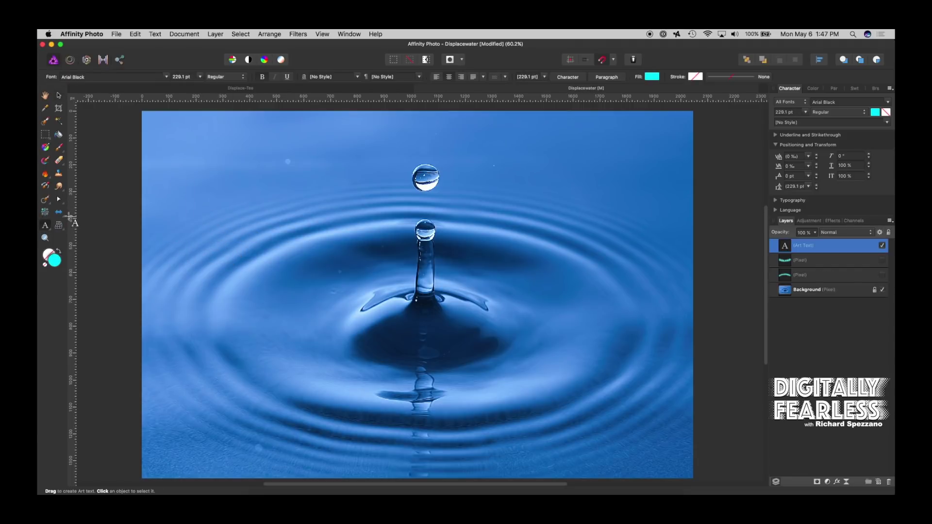
text(Di)
key(BackSpace)
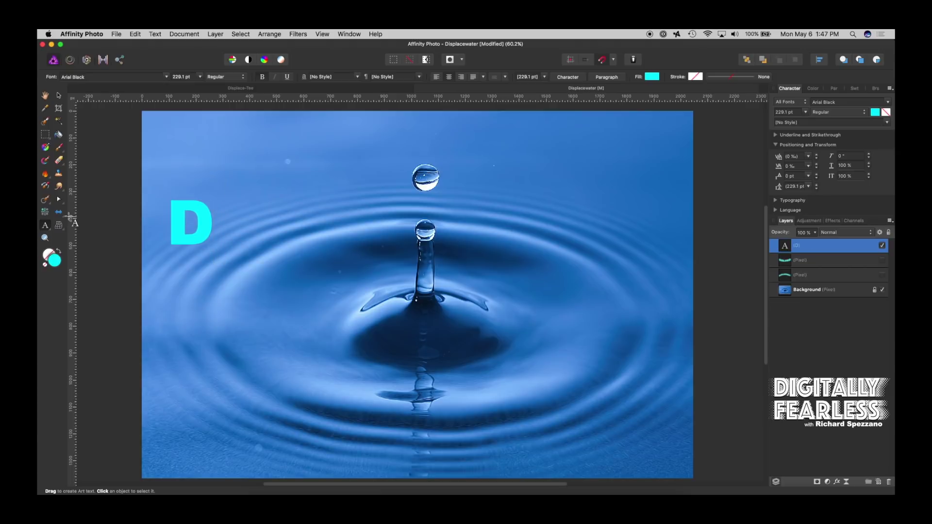
text(ISPLAC)
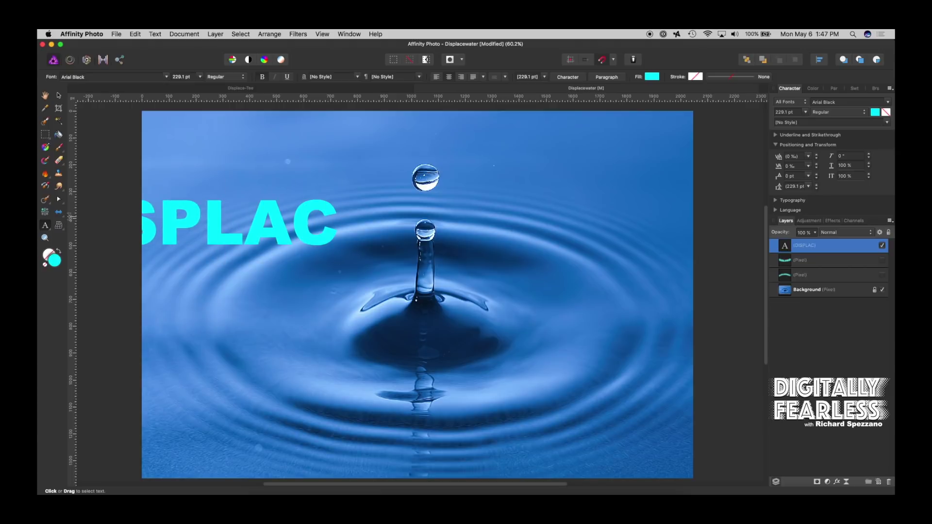
text(EMENT)
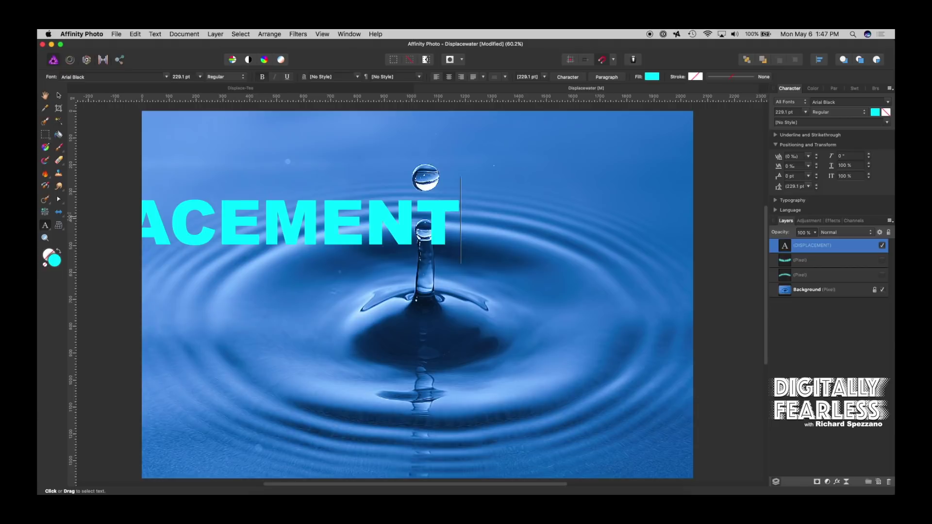
Move the DISPLACEMENT text toward the photo's centre and narrow it to about 92% width
click(59, 95)
drag(284, 229, 475, 228)
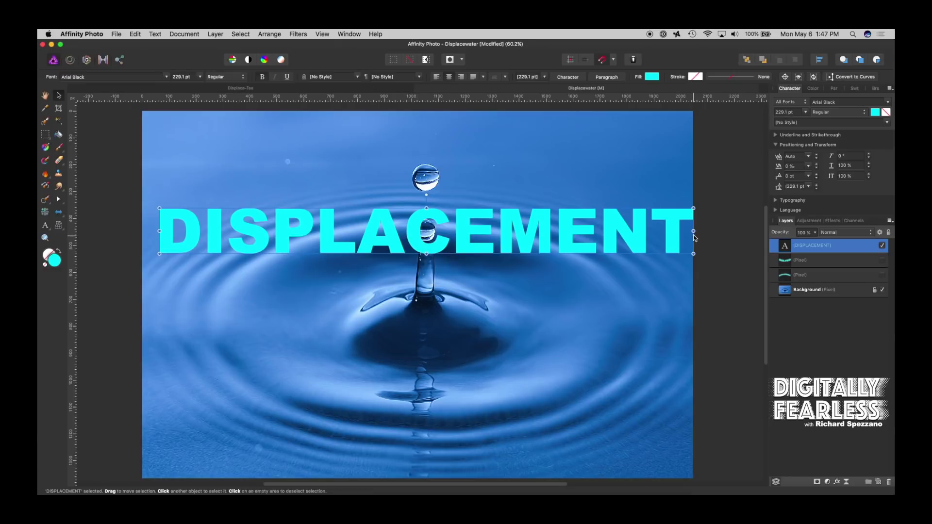
drag(694, 232, 658, 231)
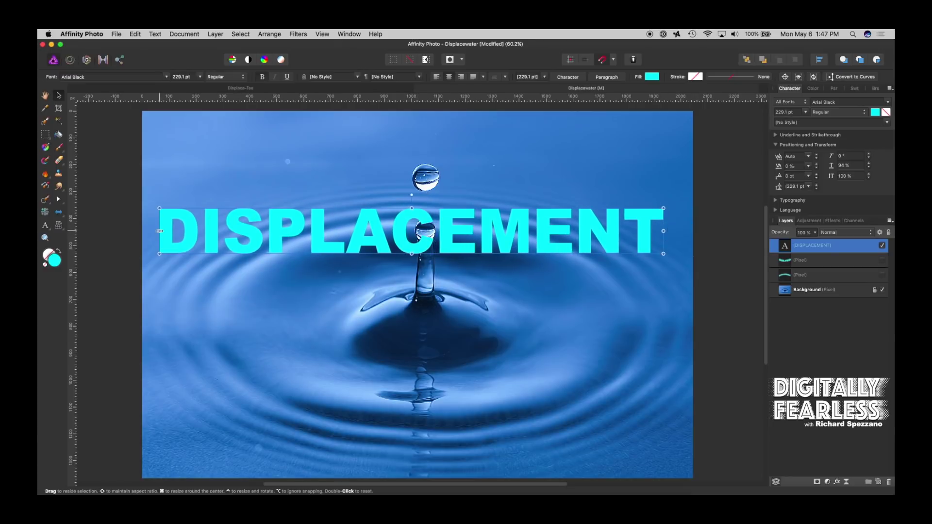
drag(159, 231, 174, 232)
Rasterise the DISPLACEMENT text to pixels and lower it about 88 px
key(m)
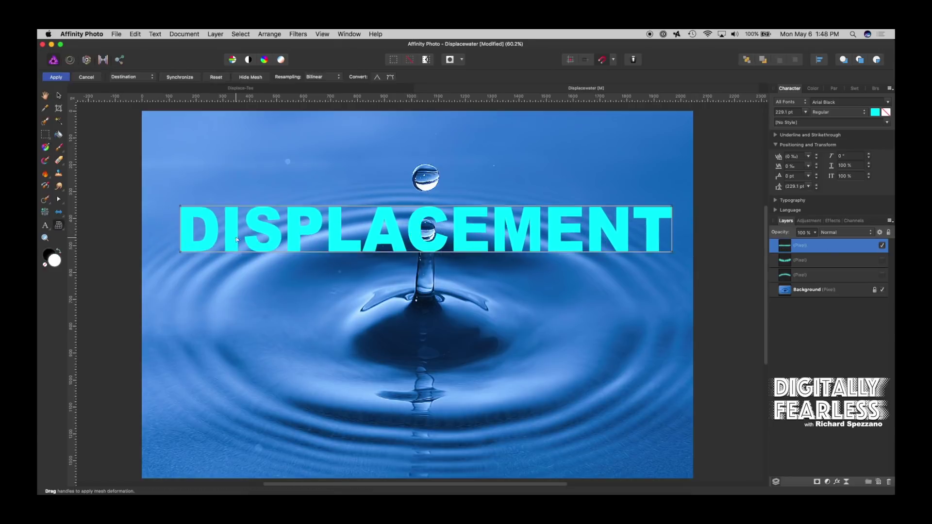
key(h)
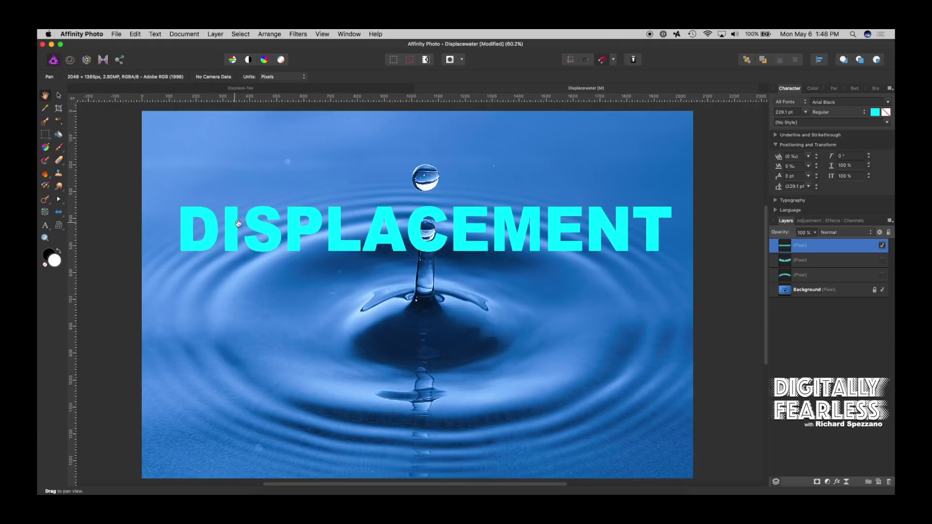
click(59, 96)
click(275, 243)
drag(274, 243, 275, 286)
Mesh-warp the text's top and baseline upward into an arch over the drop
click(59, 225)
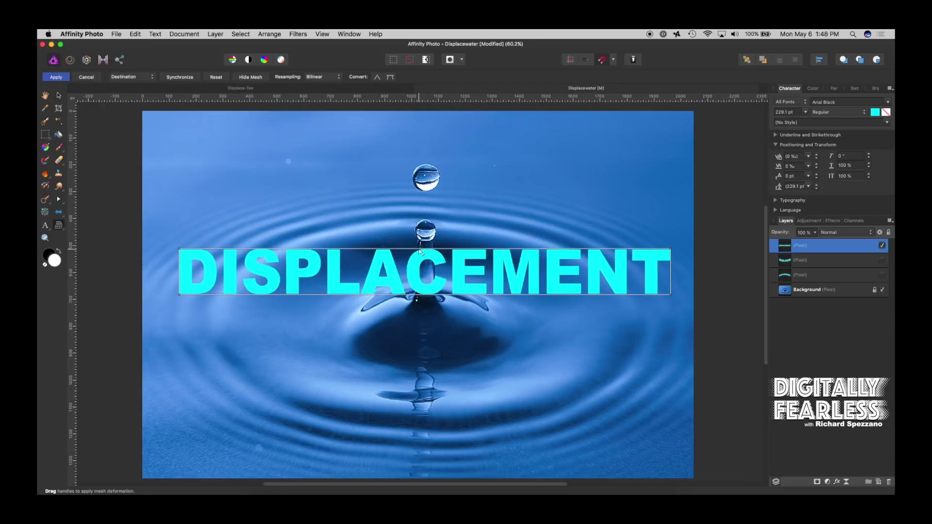
drag(420, 251, 418, 192)
drag(424, 298, 424, 237)
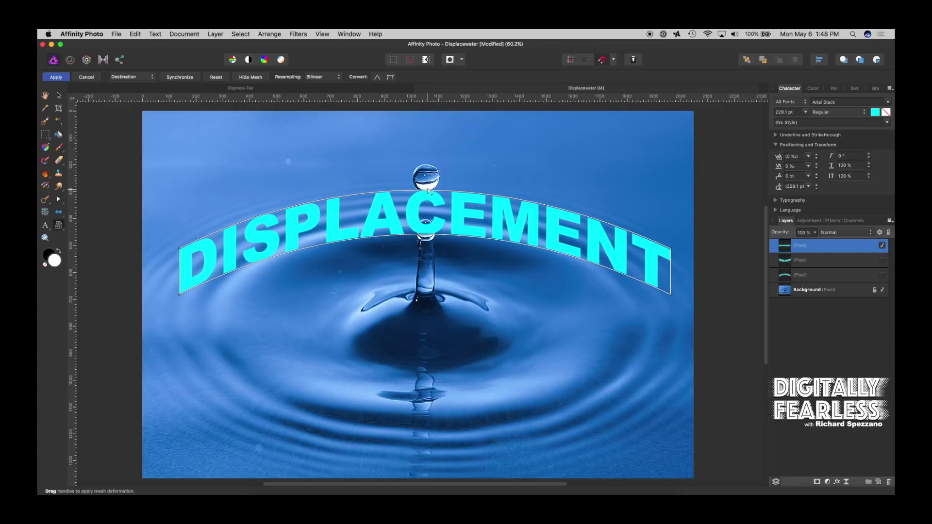
drag(427, 192, 426, 185)
Commit the arch warp and duplicate the arched DISPLACEMENT text layer
key(h)
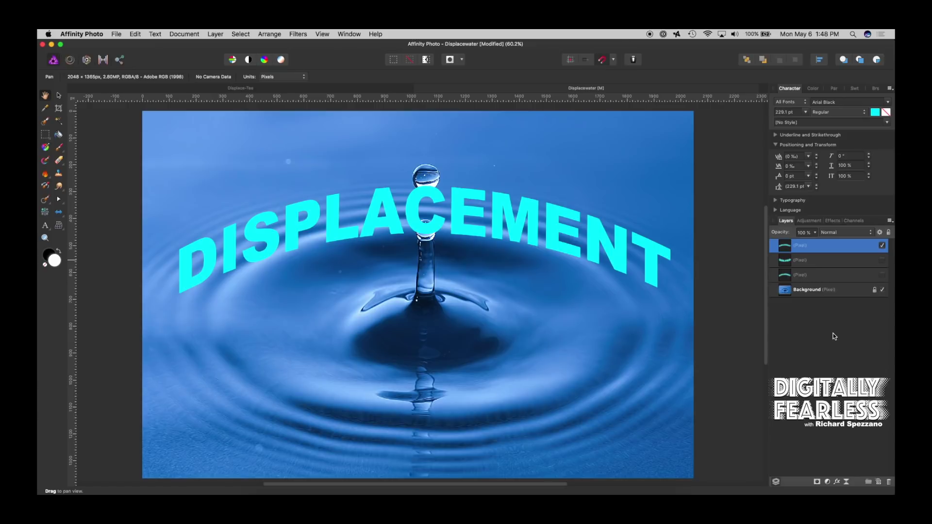
click(834, 336)
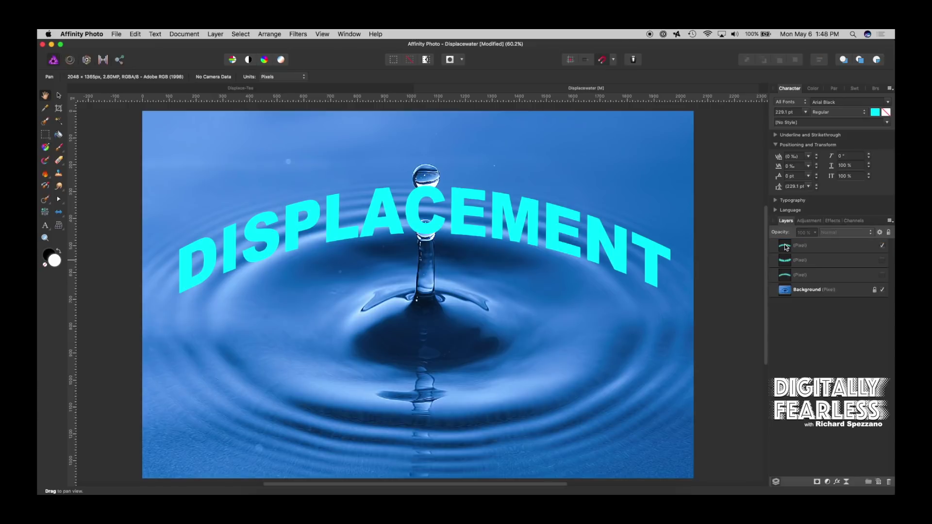
click(787, 247)
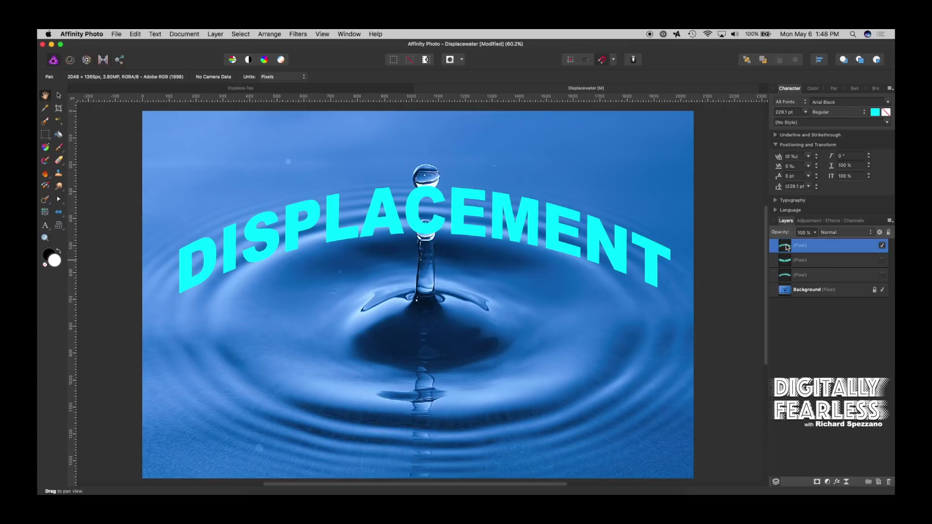
key(super+j)
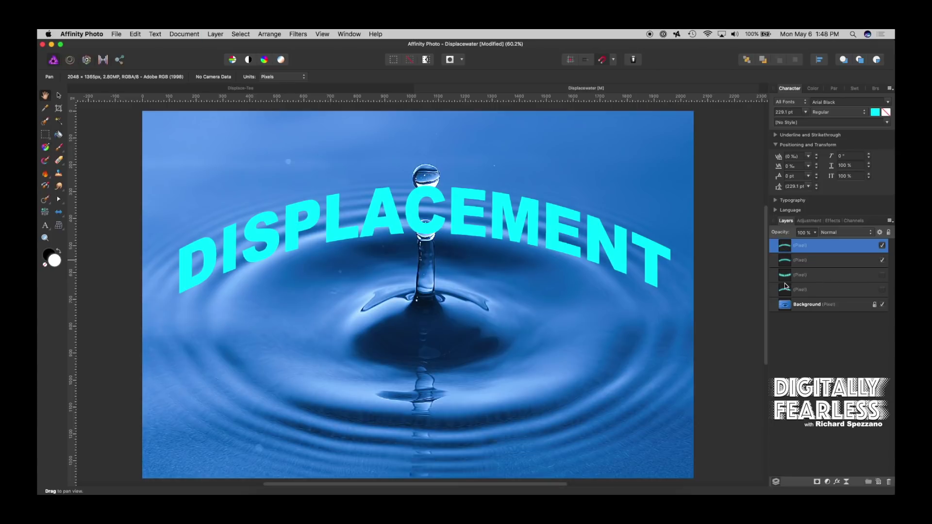
Move both old text layers beneath the photo and select the lower arched copy
drag(784, 290, 780, 321)
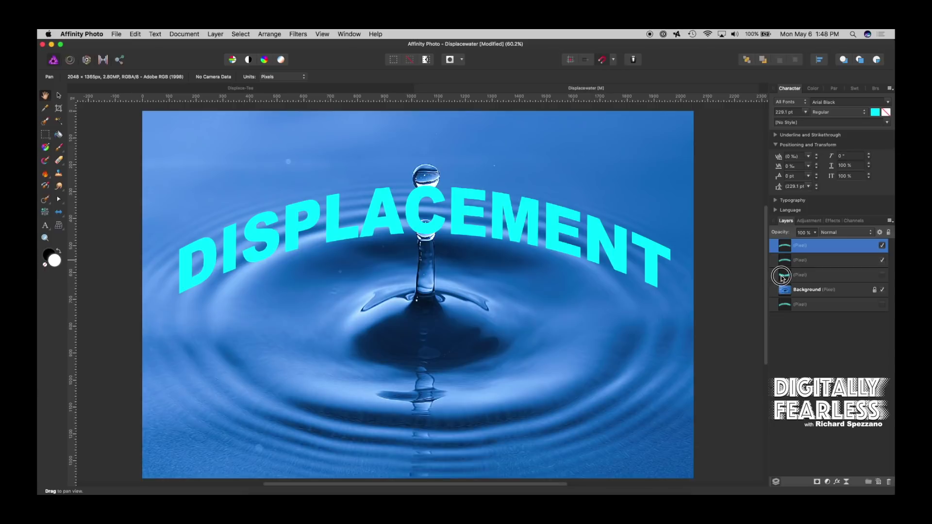
drag(781, 279, 783, 323)
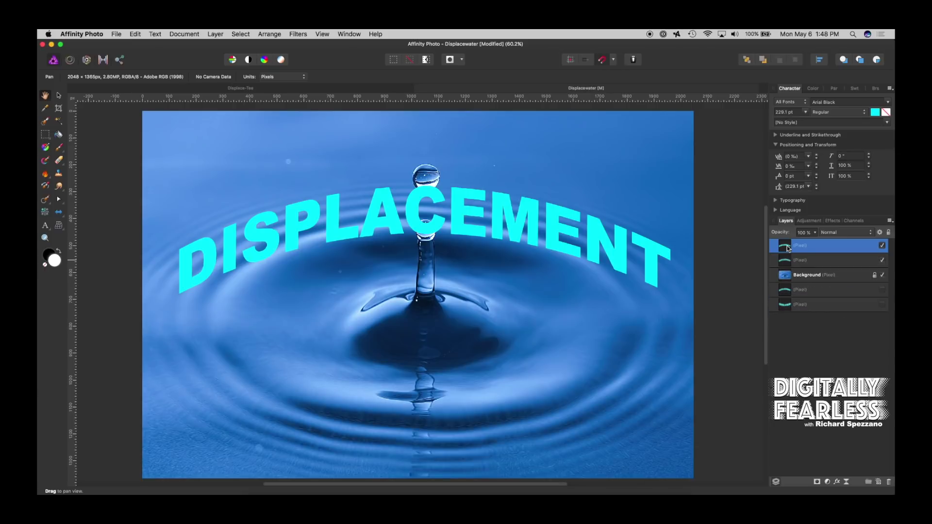
click(794, 263)
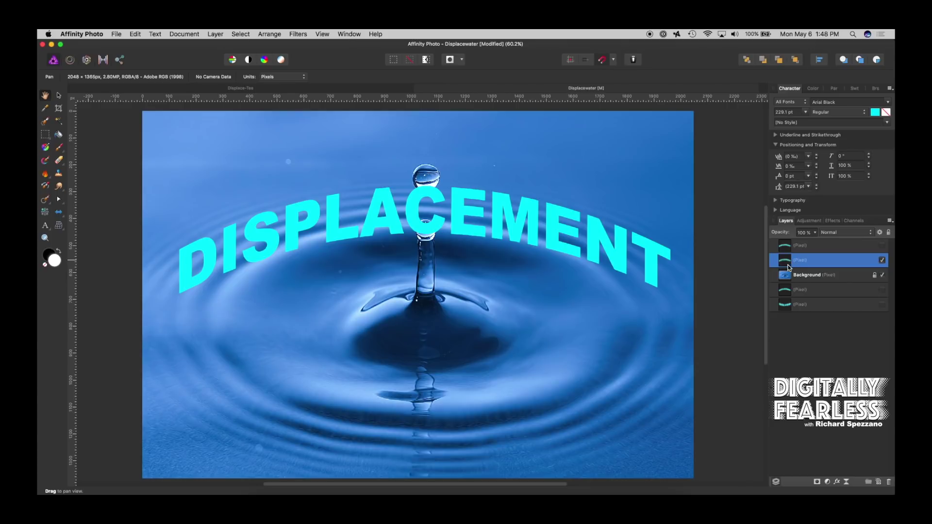
click(298, 34)
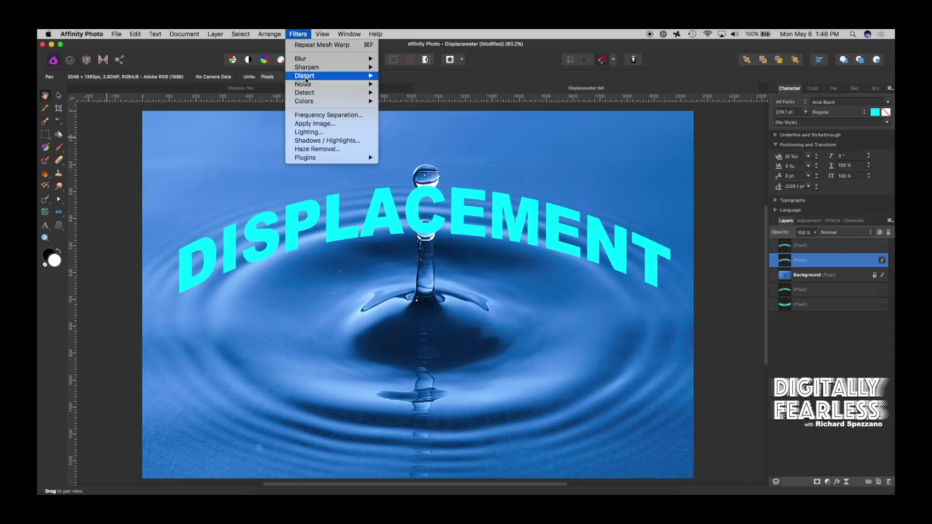
mouse_move(307, 77)
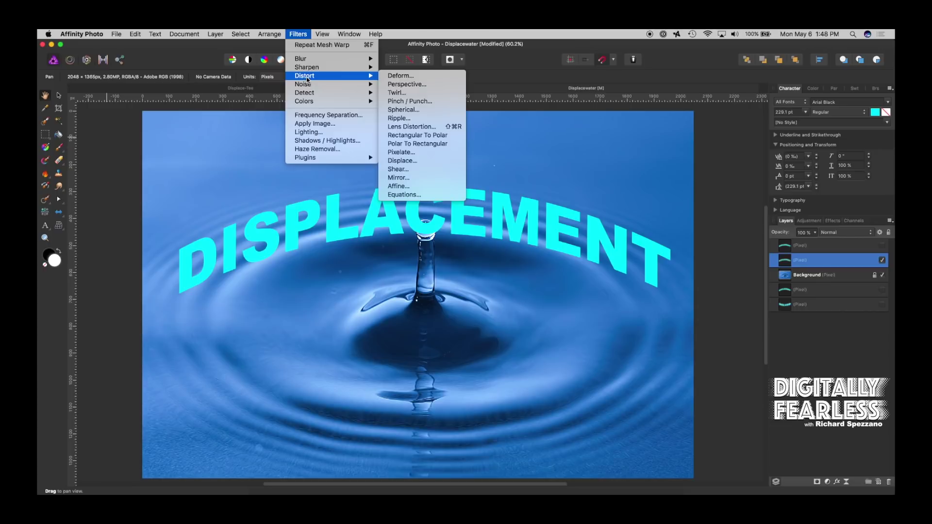
click(394, 163)
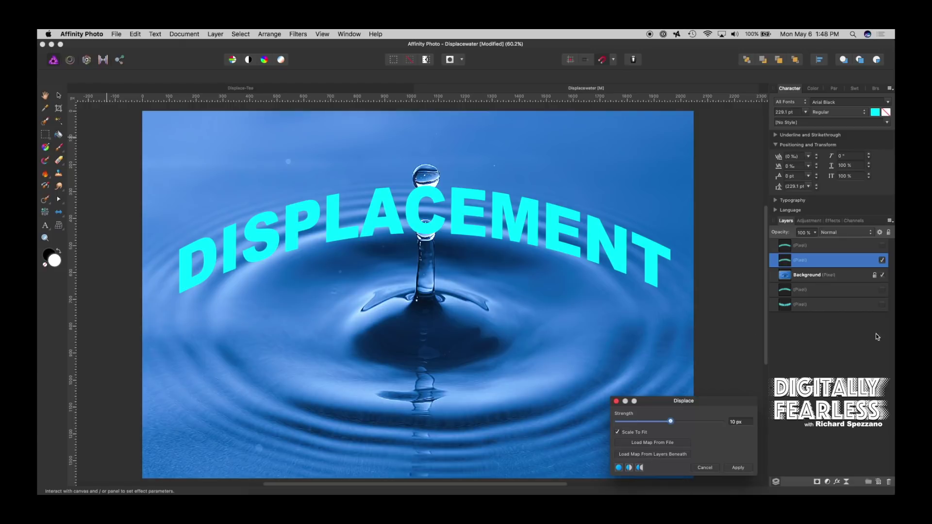
click(654, 455)
mouse_move(670, 421)
mouse_down()
mouse_move(727, 423)
mouse_move(641, 431)
mouse_move(653, 429)
mouse_up()
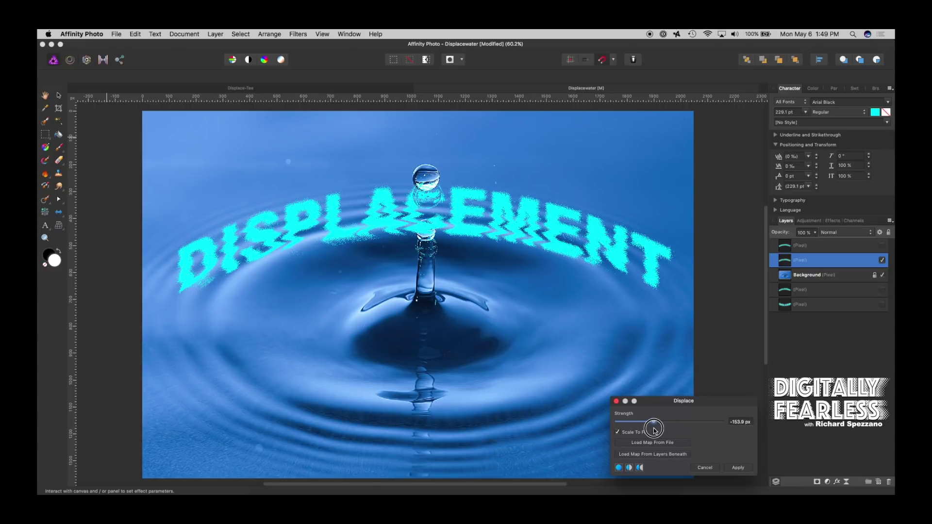
click(703, 468)
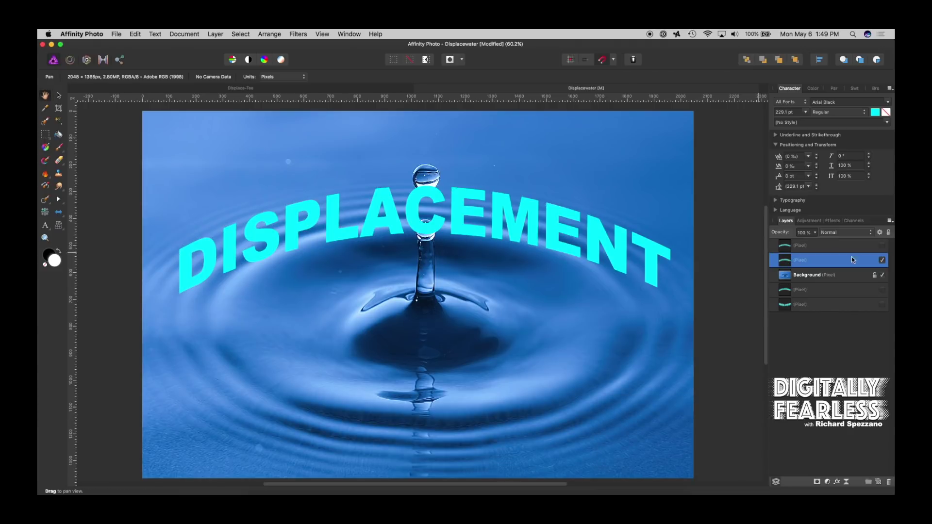
Hide the arched text, duplicate the water photo layer, and hide the original locked photo
click(882, 260)
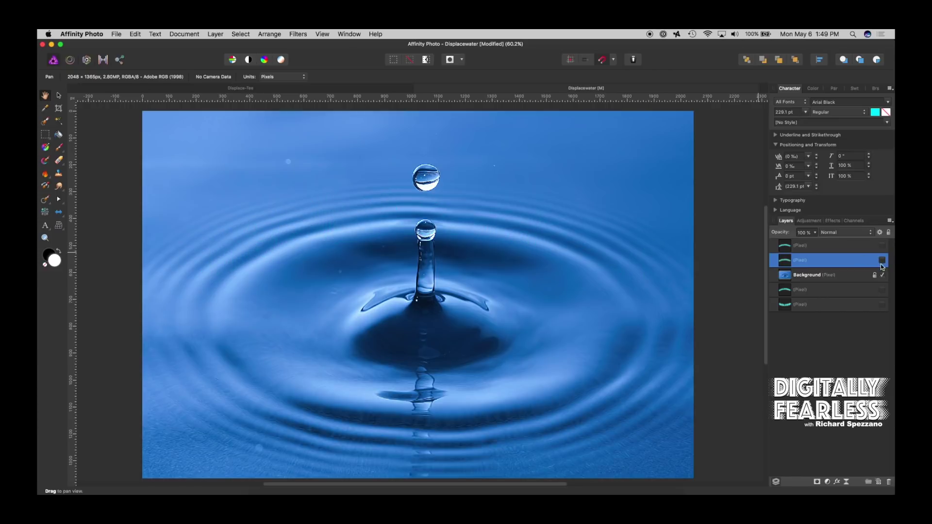
click(787, 278)
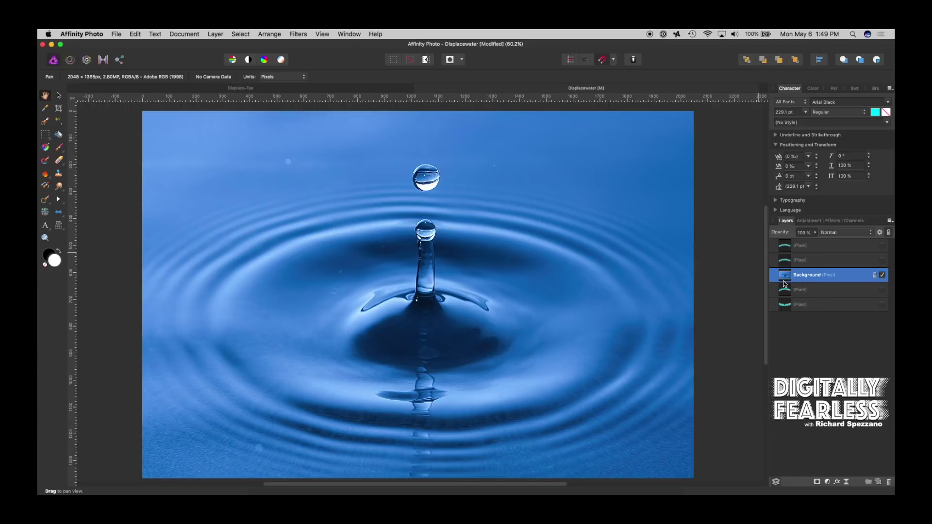
key(super+j)
click(882, 290)
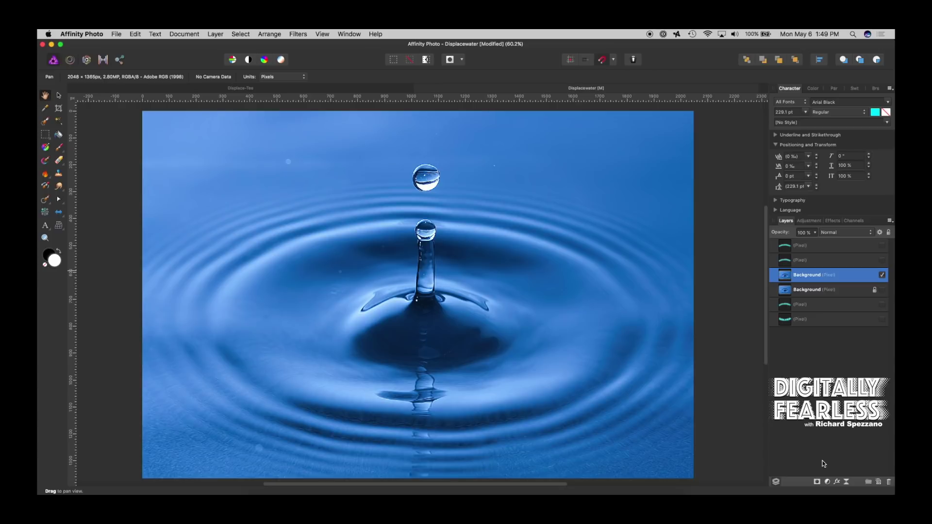
Add an HSL adjustment at −100 saturation and nest it inside the Background layer
click(828, 482)
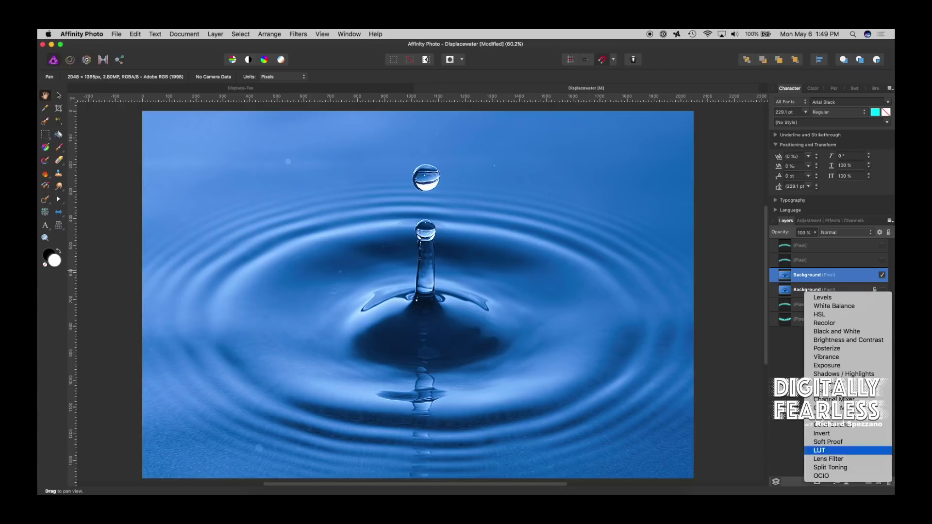
click(820, 315)
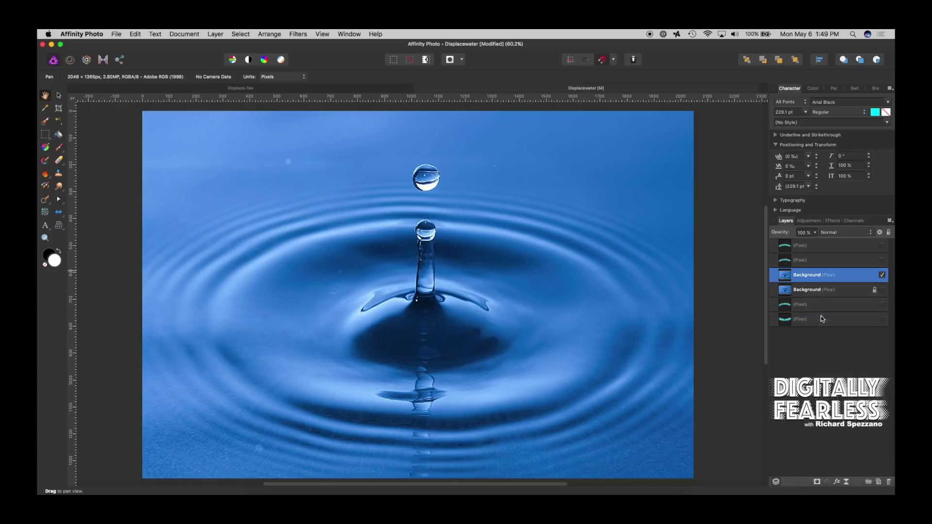
drag(657, 435, 571, 438)
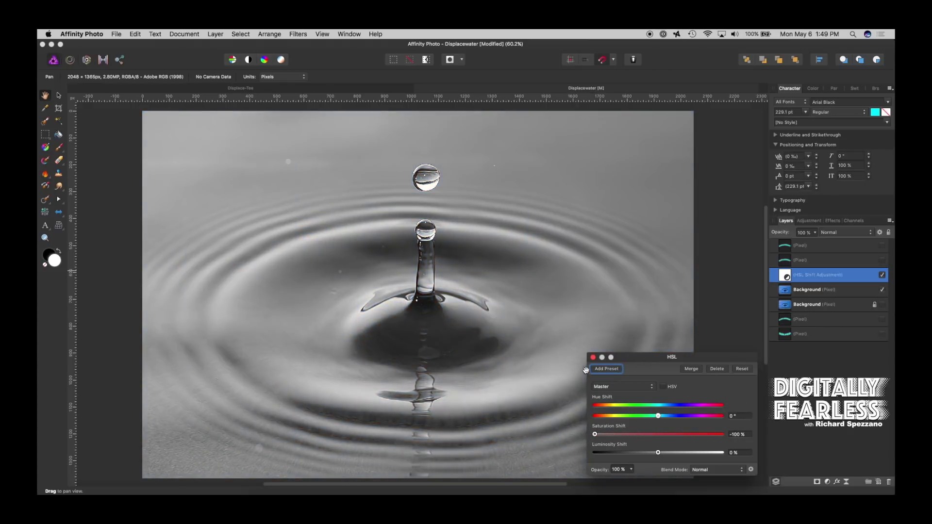
click(592, 357)
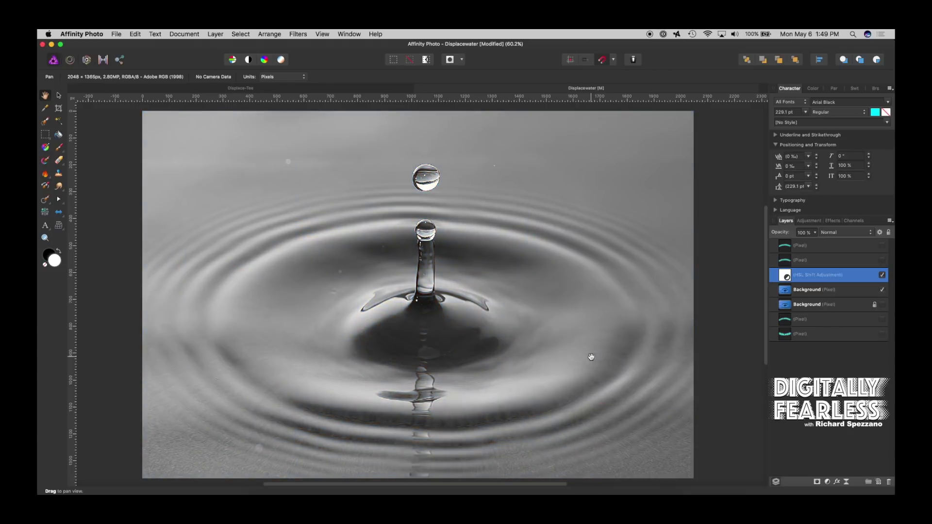
drag(785, 276, 791, 291)
click(774, 275)
Apply a Gaussian Blur of about 4.7 px radius to the grey Background layer
click(784, 277)
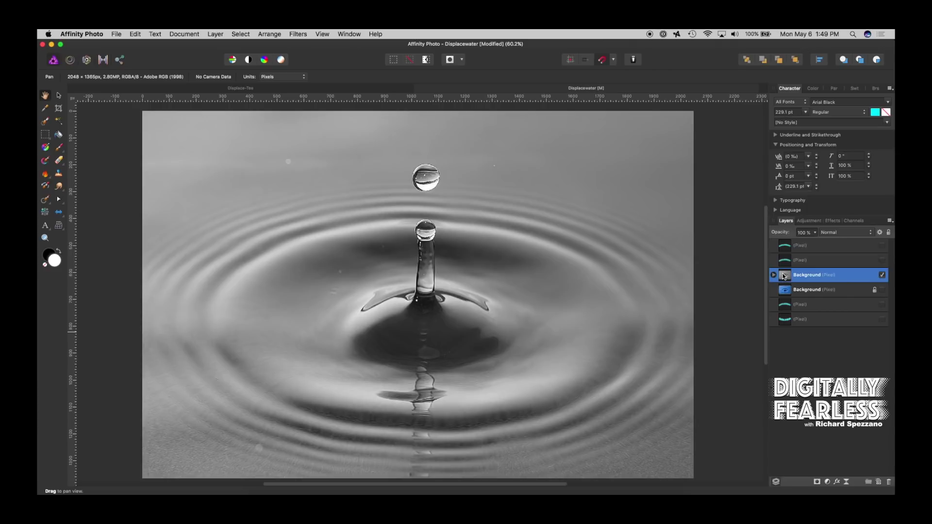
click(298, 35)
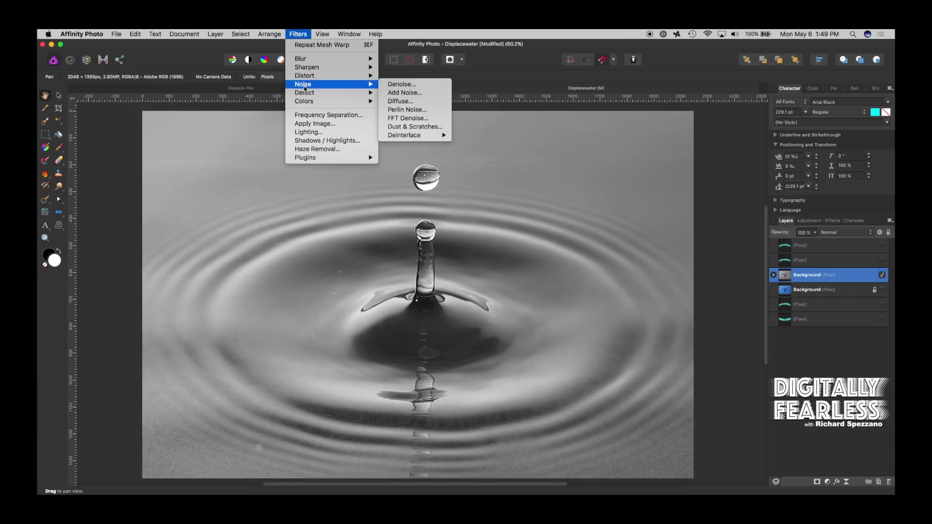
mouse_move(314, 61)
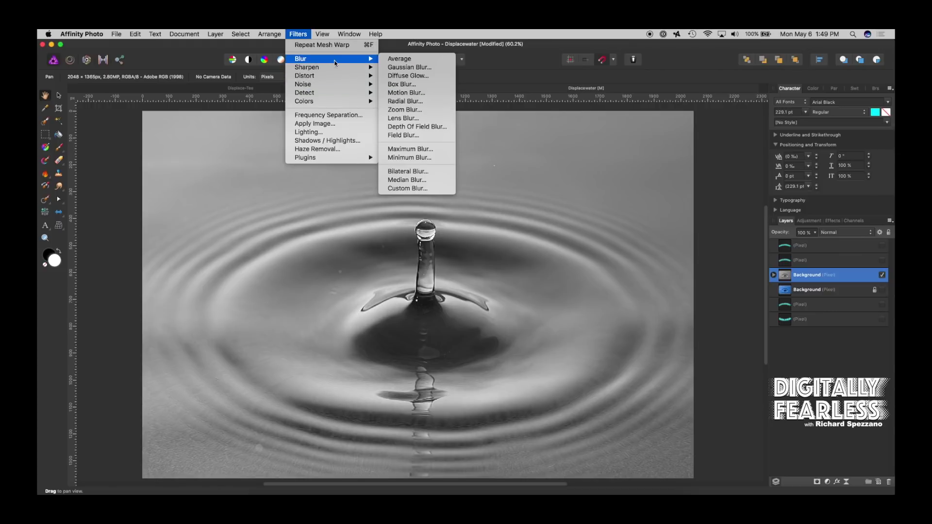
click(406, 70)
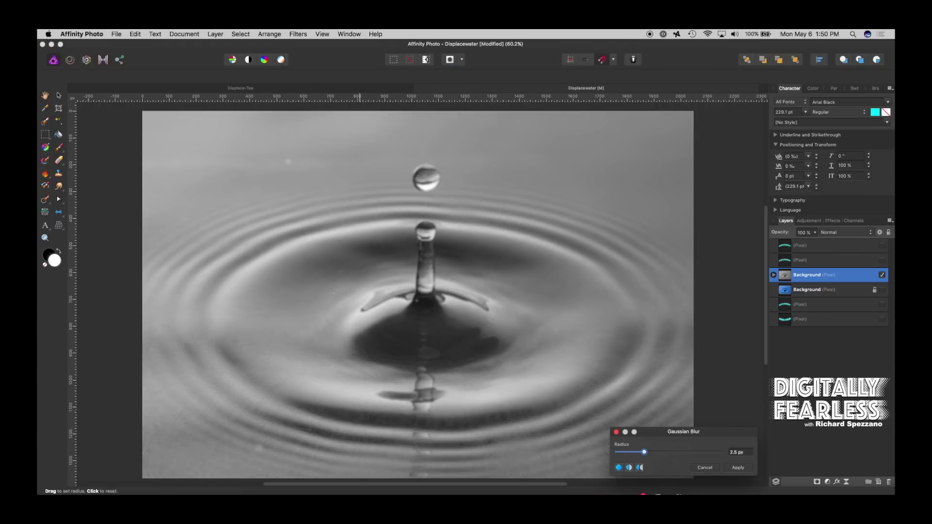
mouse_move(646, 453)
mouse_down()
mouse_move(661, 453)
mouse_move(651, 454)
mouse_up()
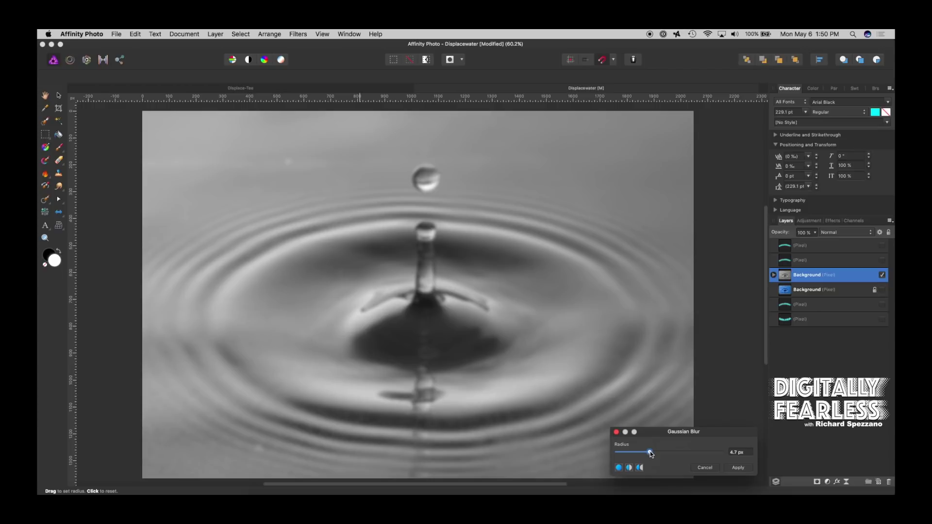
click(736, 468)
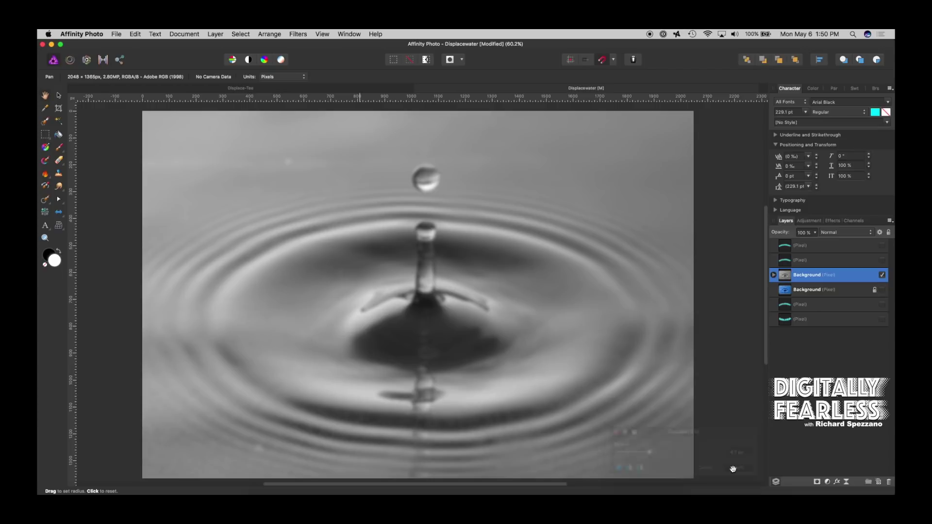
Export the blurred image as PNG named DisplaceWater3.png in the DisplaceSolved folder
click(116, 34)
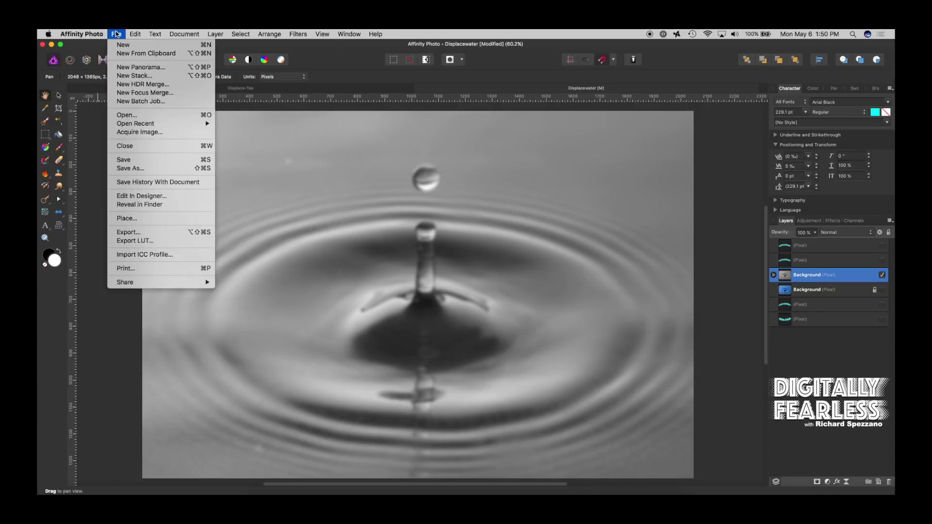
click(128, 232)
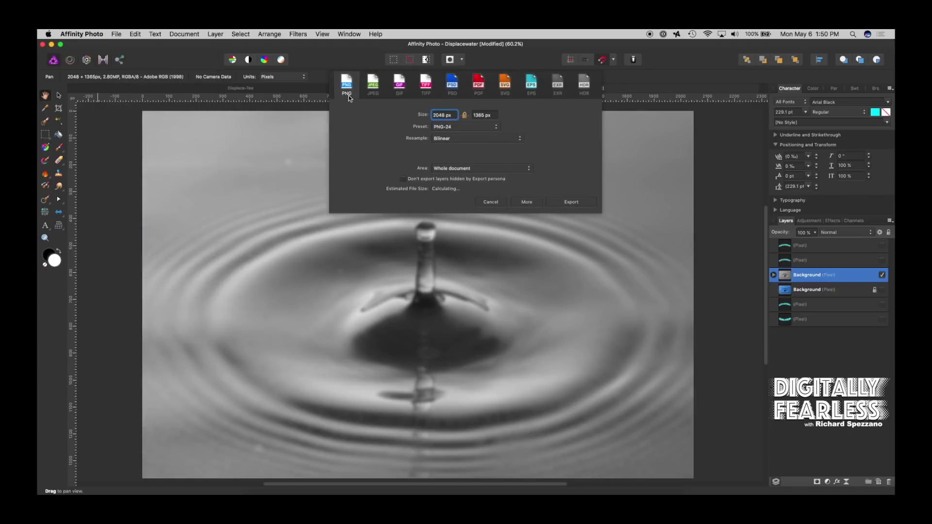
click(582, 202)
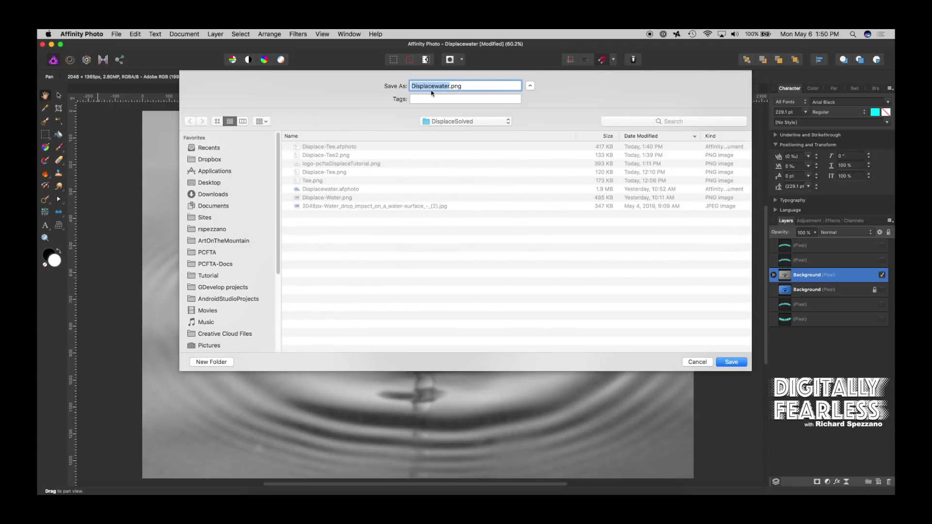
drag(435, 86, 399, 86)
drag(435, 86, 449, 86)
text(Water3)
click(737, 362)
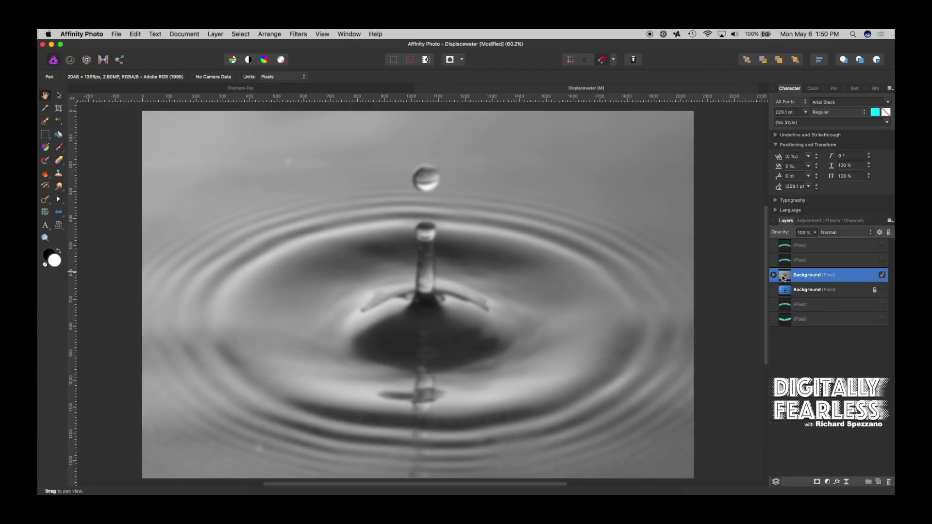
Hide the grey Background copy at the stack's bottom and show the blue photo and text layers
click(784, 277)
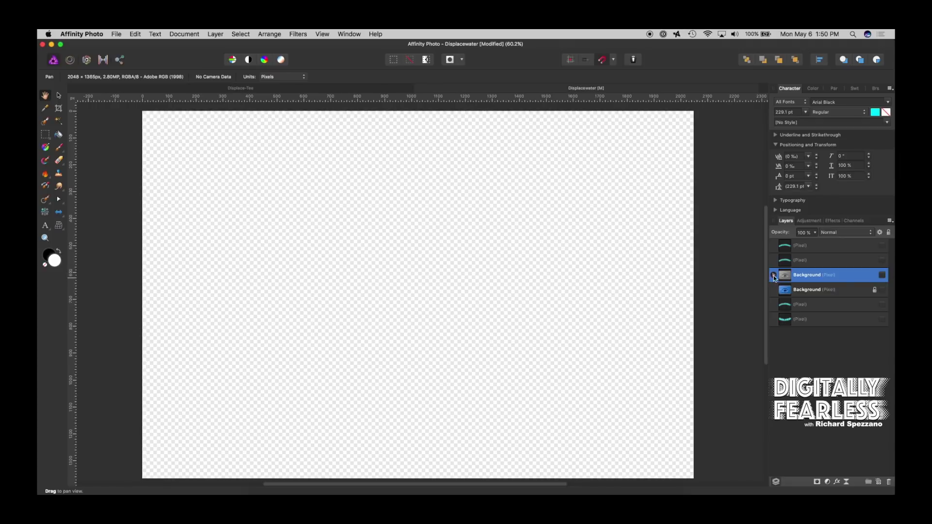
drag(786, 277, 783, 336)
click(882, 275)
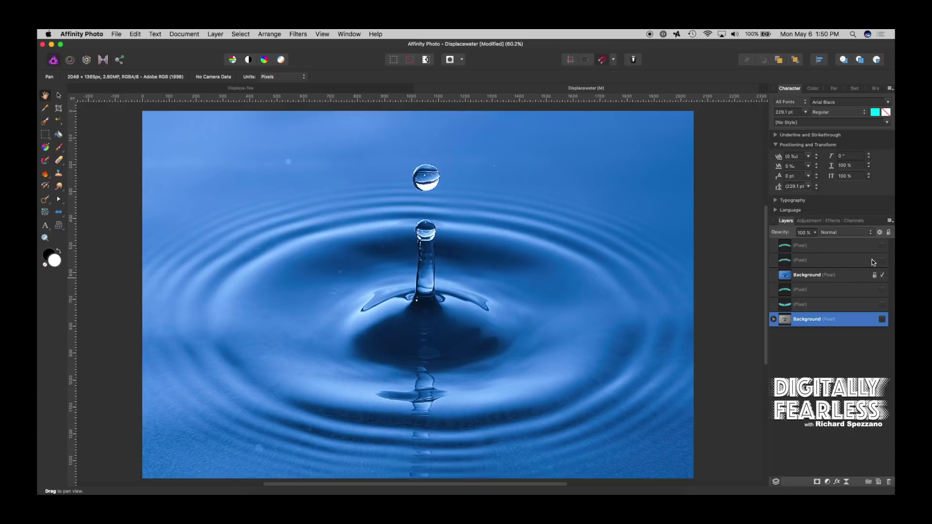
click(882, 261)
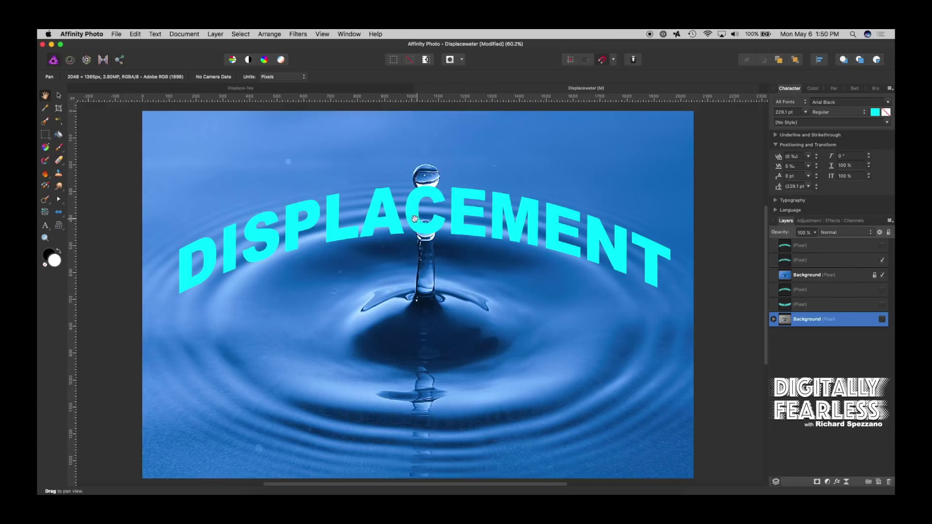
click(59, 96)
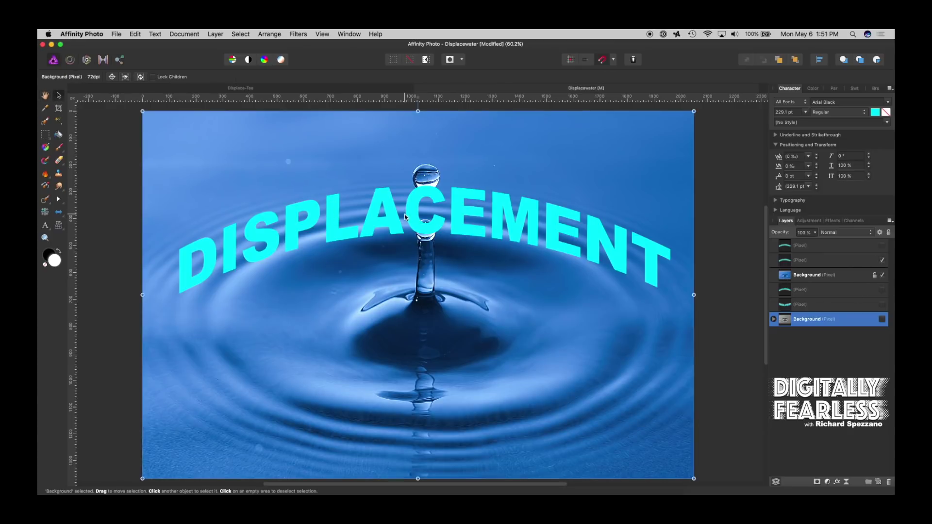
Displace the cyan text using the DisplaceWater3.png map at about 70.9 px strength
click(393, 222)
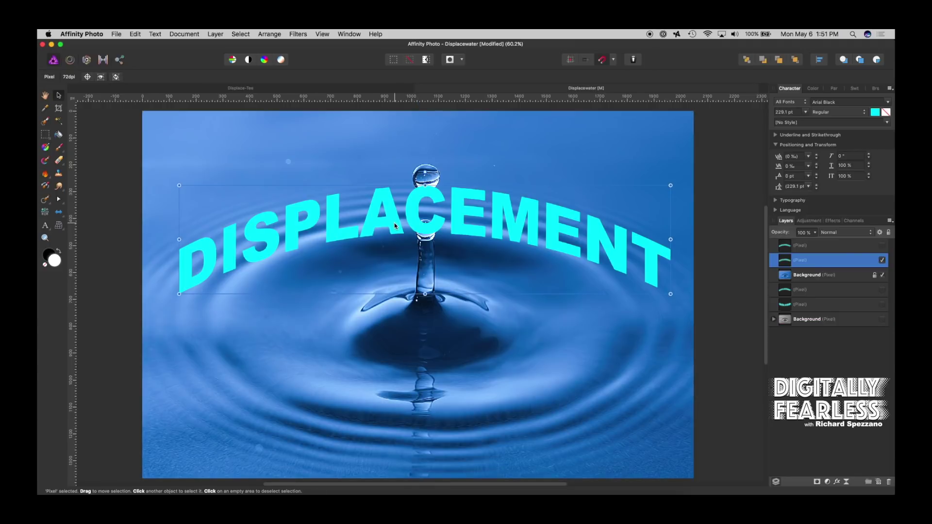
click(297, 34)
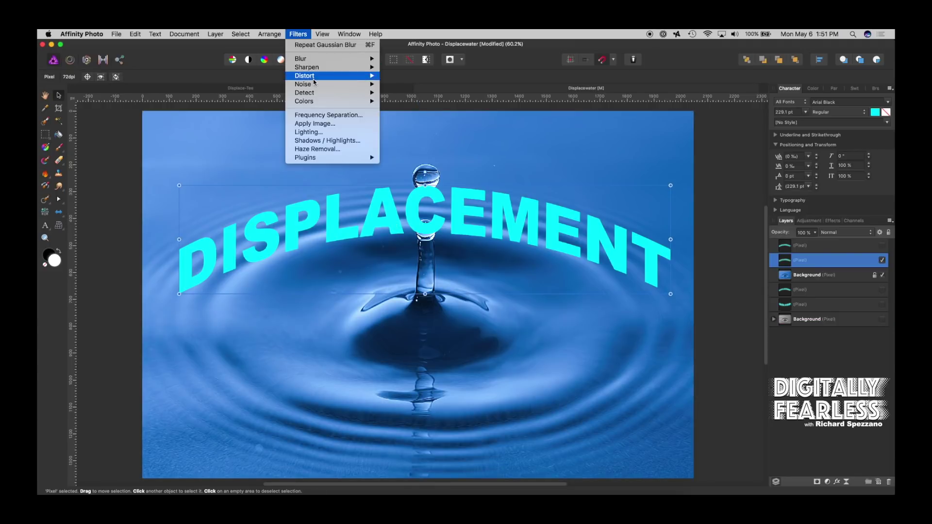
mouse_move(316, 76)
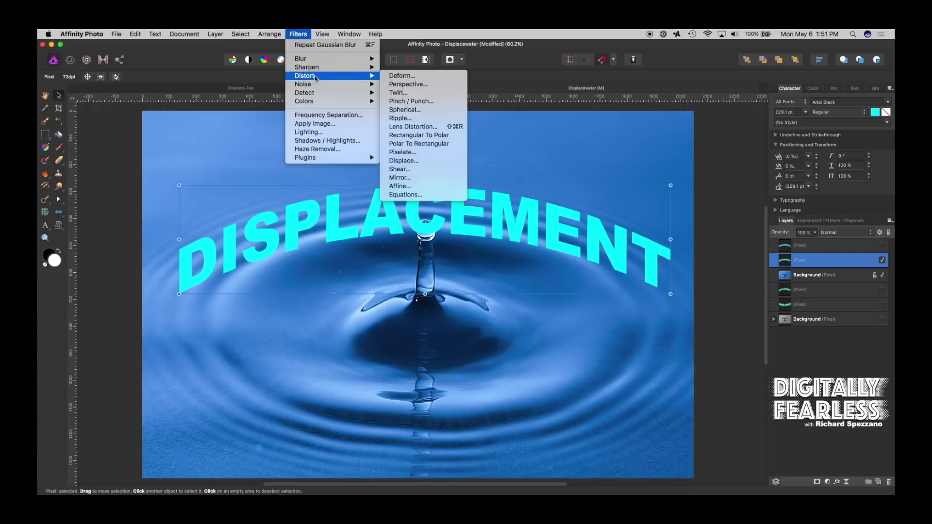
click(396, 160)
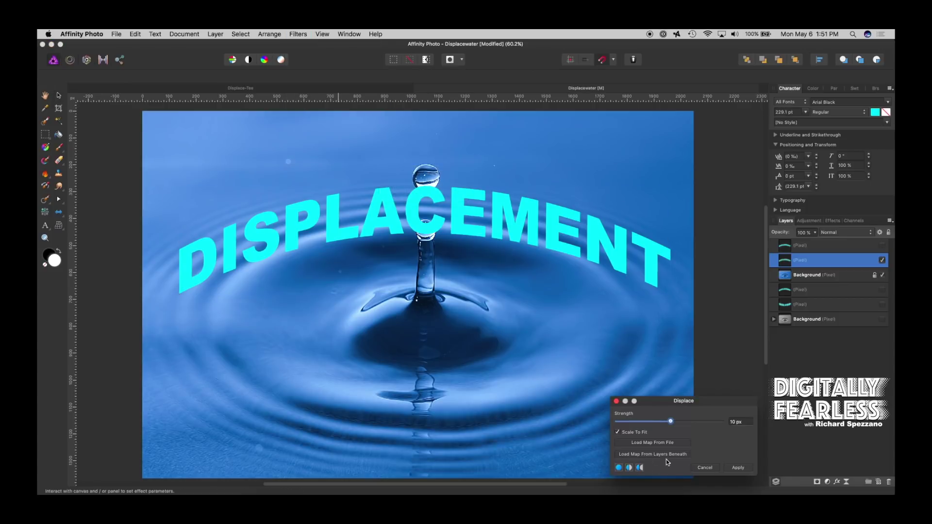
click(643, 442)
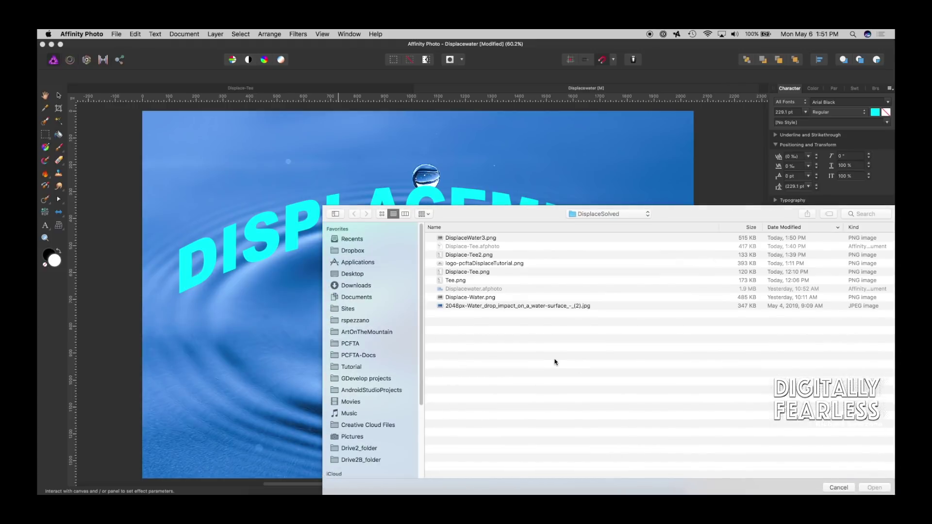
click(458, 237)
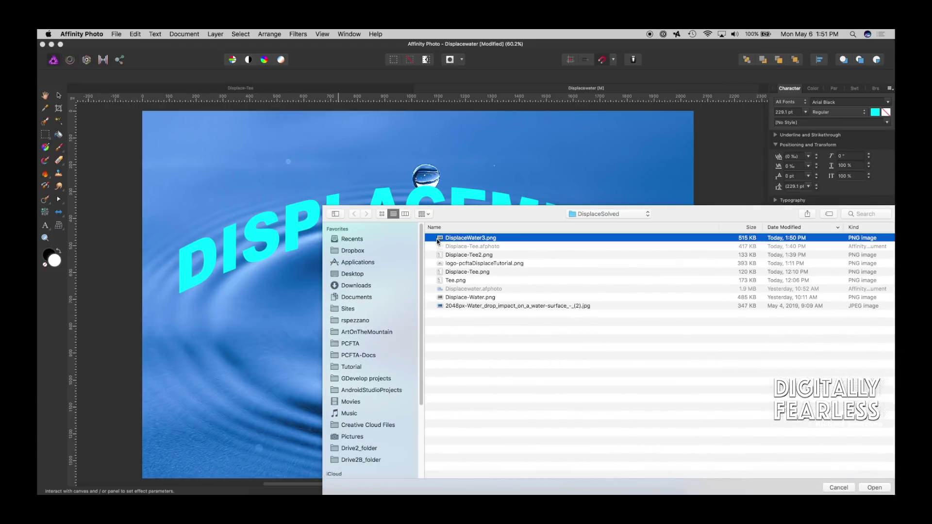
click(874, 488)
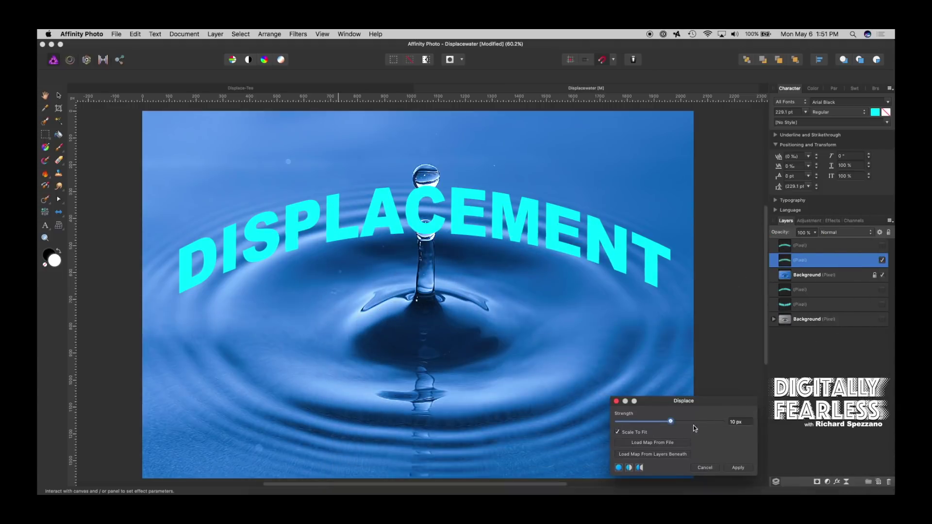
drag(673, 421, 678, 421)
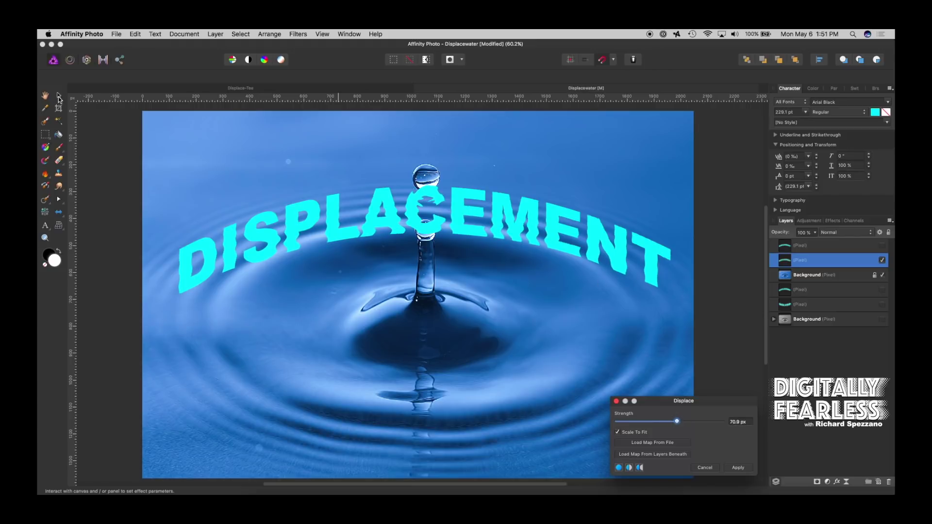
click(59, 96)
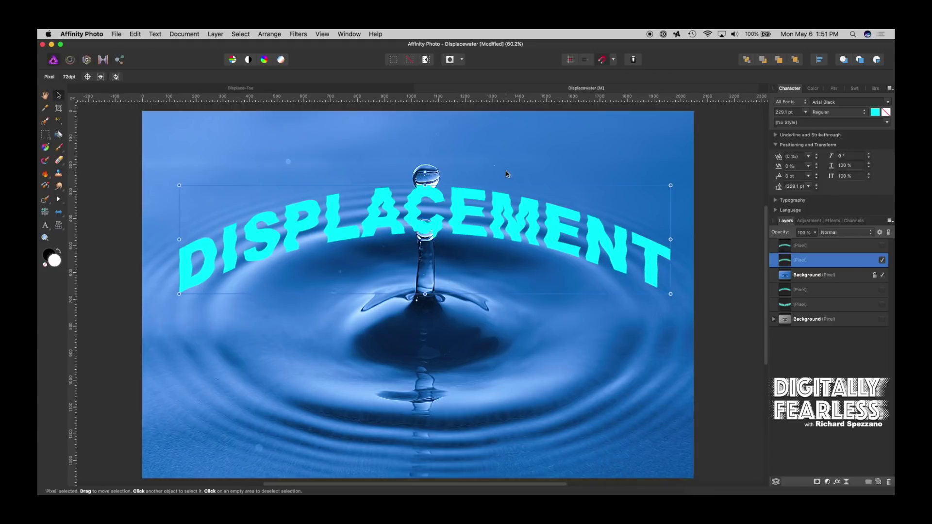
Set the DISPLACEMENT text layer's blend mode to Overlay, then deselect it
click(836, 233)
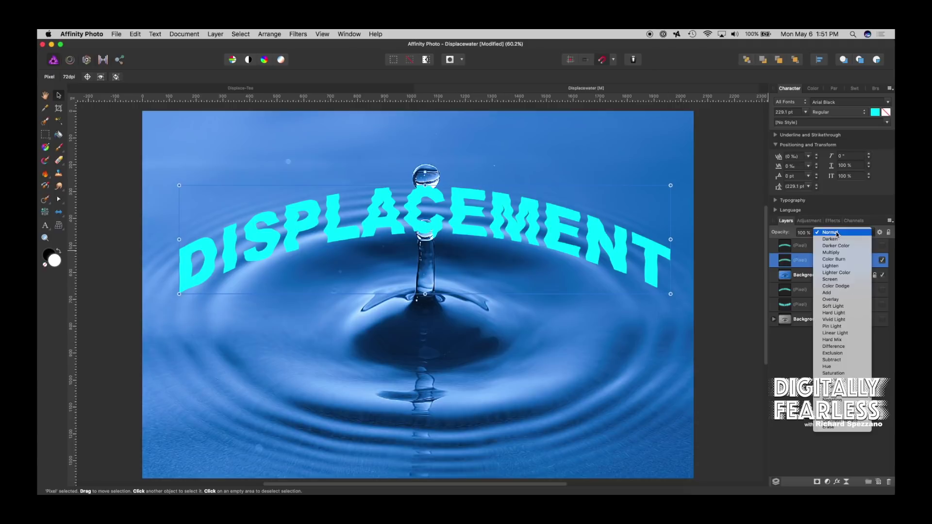
click(833, 301)
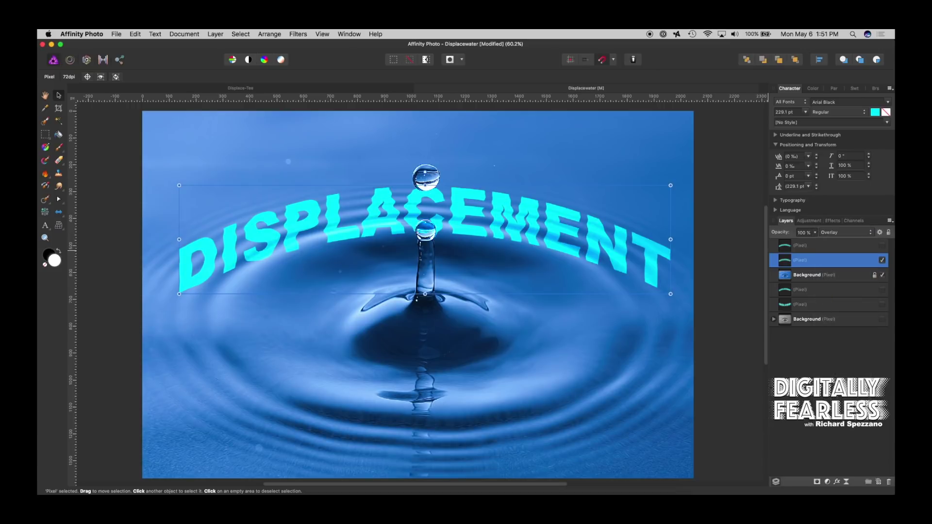
key(super+d)
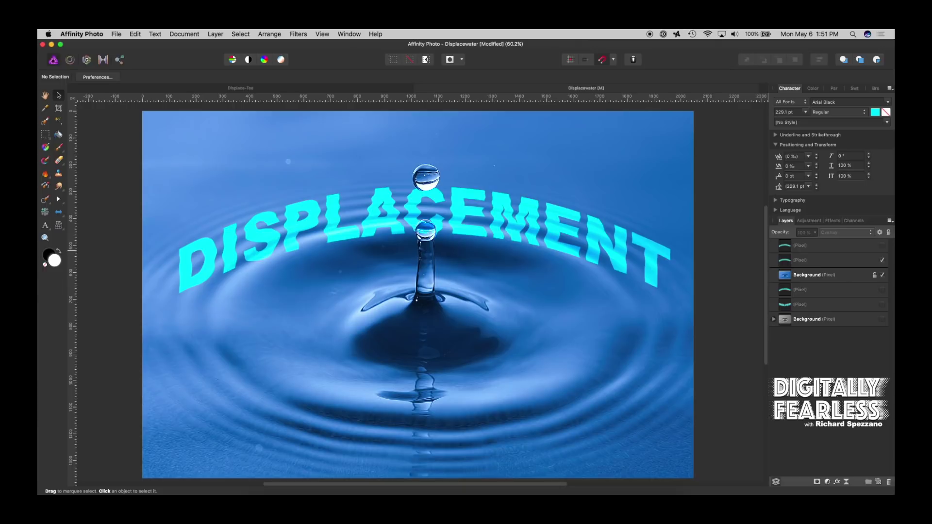
In the Displace-Tee document, delete the logo layer and duplicate the T-shirt layer
click(234, 89)
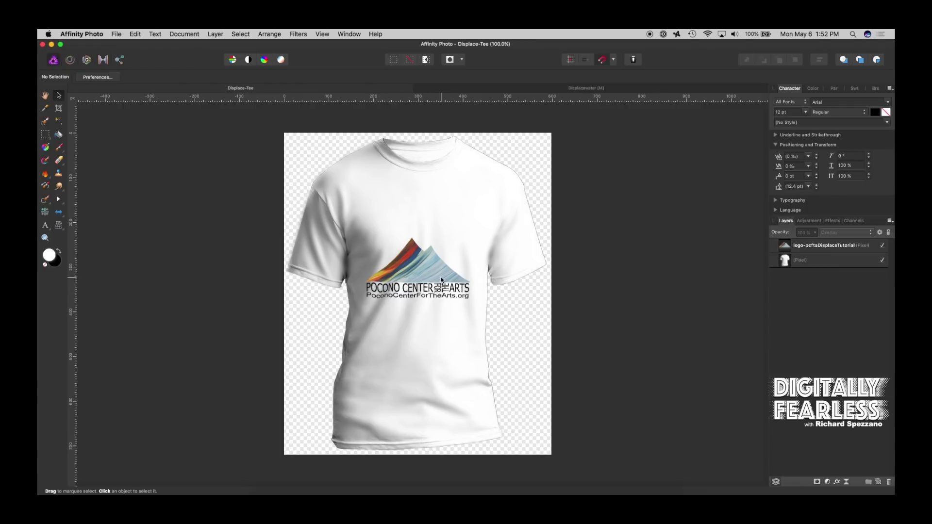
click(457, 291)
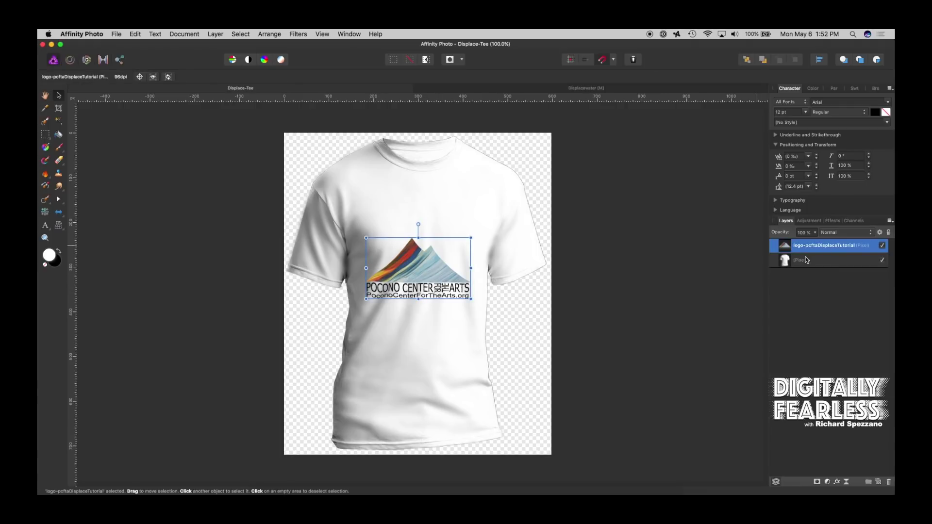
key(Delete)
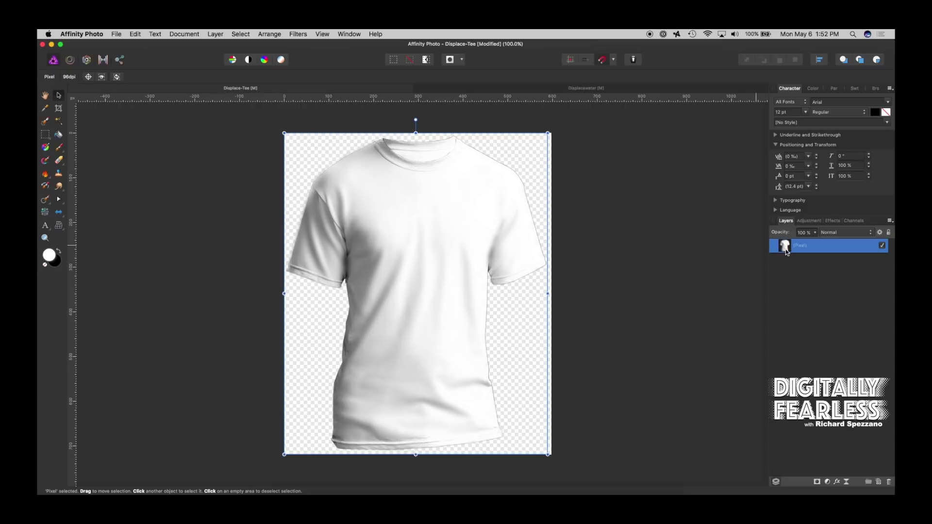
key(super+j)
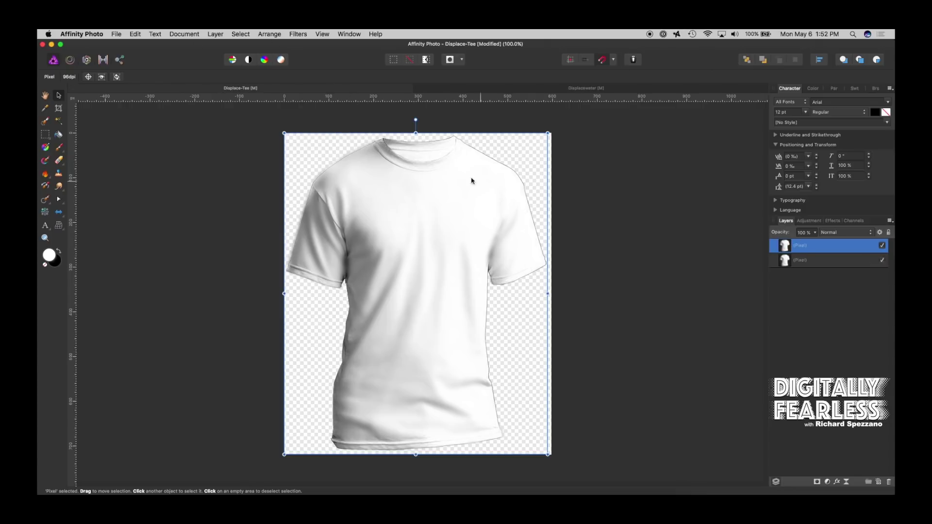
Desaturate the shirt copy with an HSL adjustment at −87% clipped to the top layer
click(828, 482)
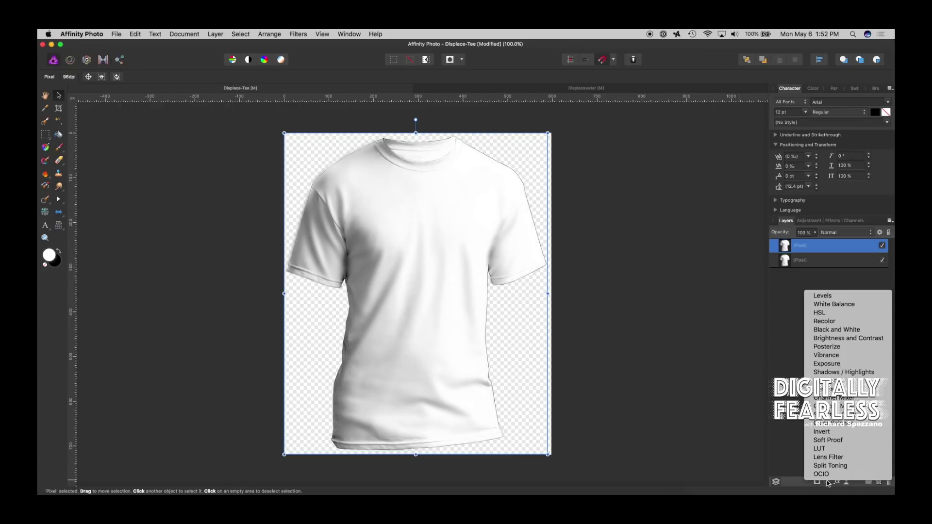
click(819, 313)
drag(658, 434, 575, 433)
click(593, 357)
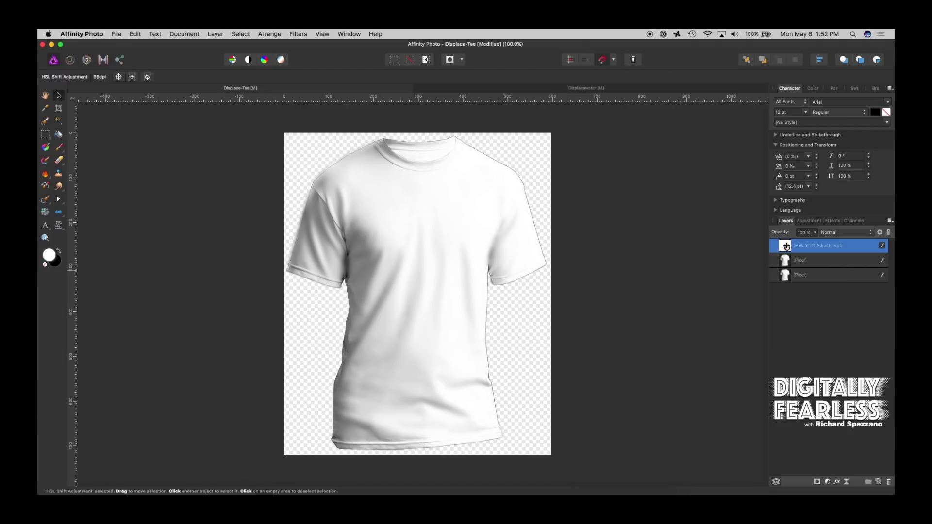
mouse_move(788, 240)
mouse_down()
mouse_move(790, 266)
mouse_move(785, 248)
mouse_up()
click(785, 248)
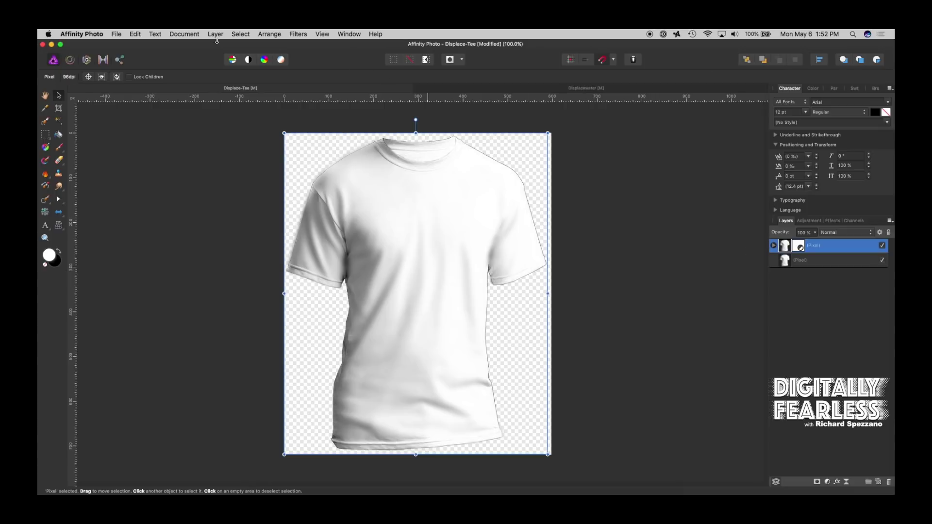
Soften the top shirt layer with a Gaussian Blur of about 4.8 px
click(297, 34)
mouse_move(314, 59)
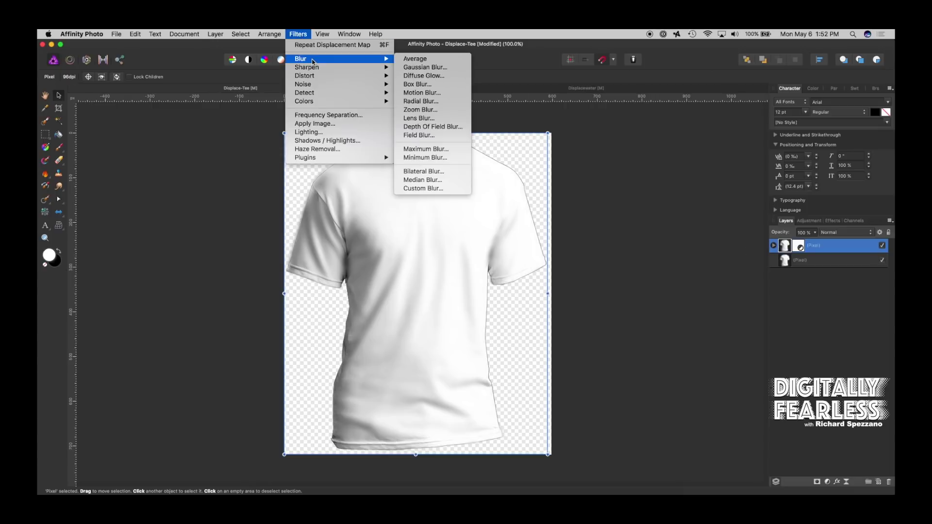
click(426, 67)
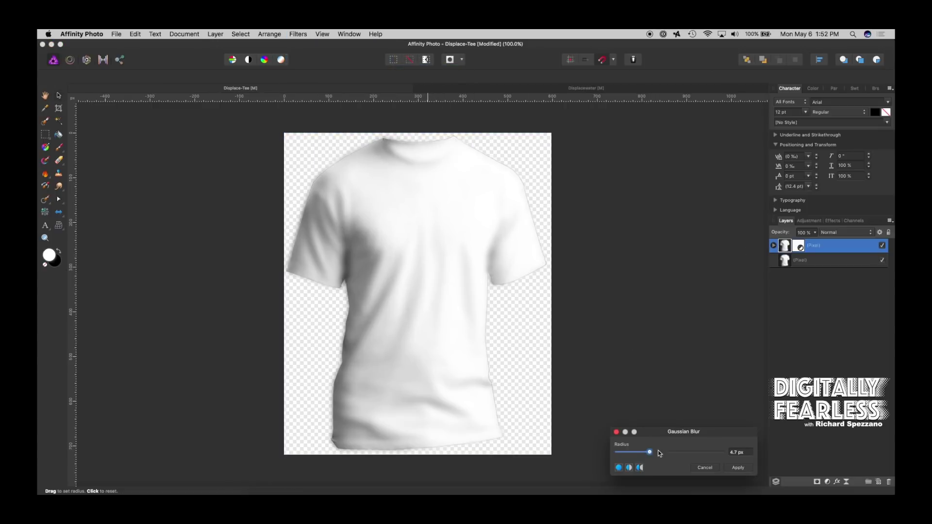
drag(650, 456, 648, 452)
click(751, 468)
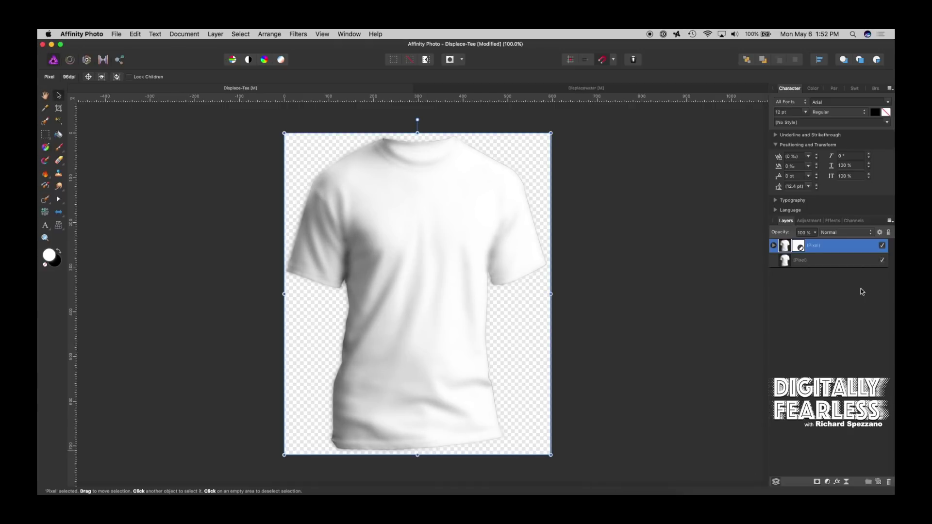
Export the blurred shirt as PNG named Displace-Tee2.png, overwriting the existing file
click(117, 34)
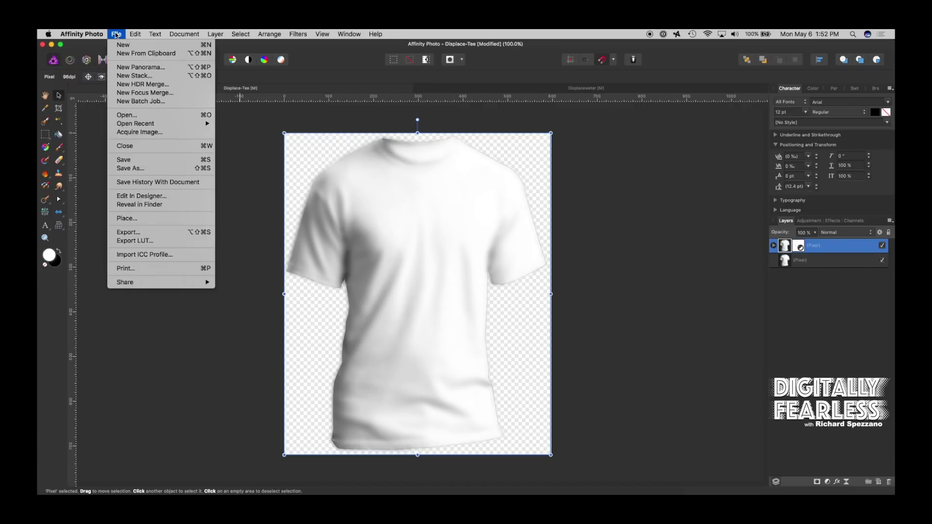
click(150, 235)
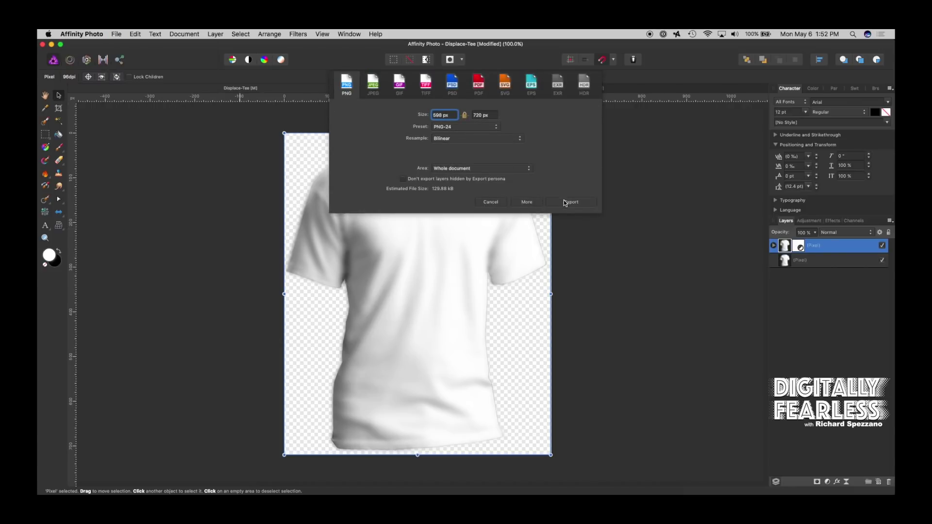
click(565, 202)
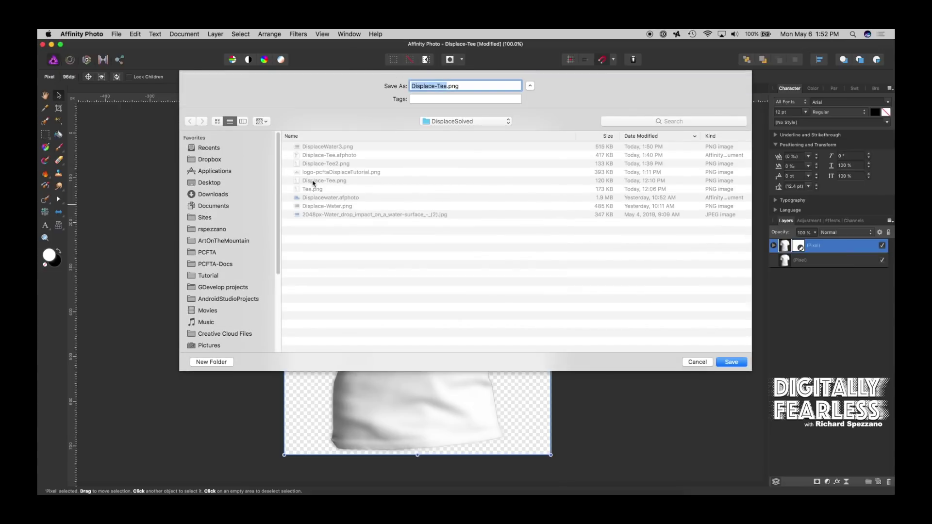
click(410, 149)
click(445, 85)
text(2)
click(732, 364)
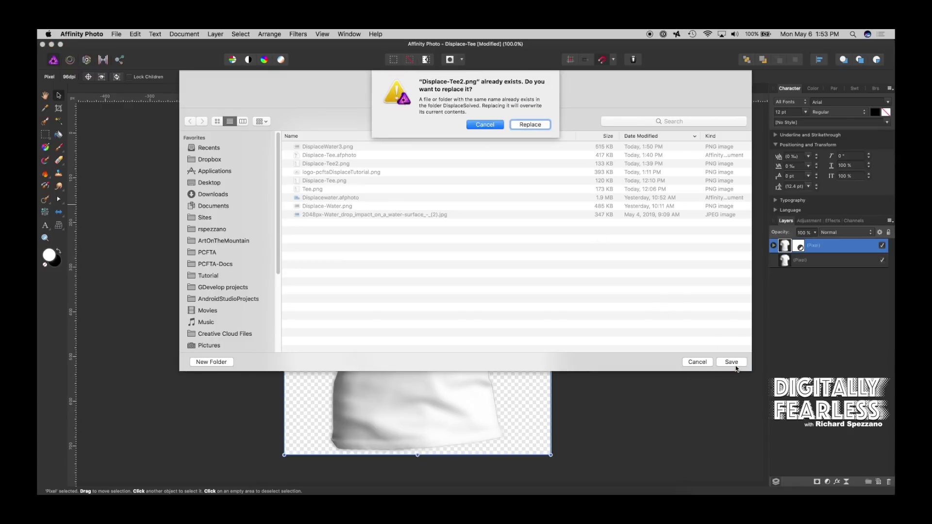
click(530, 125)
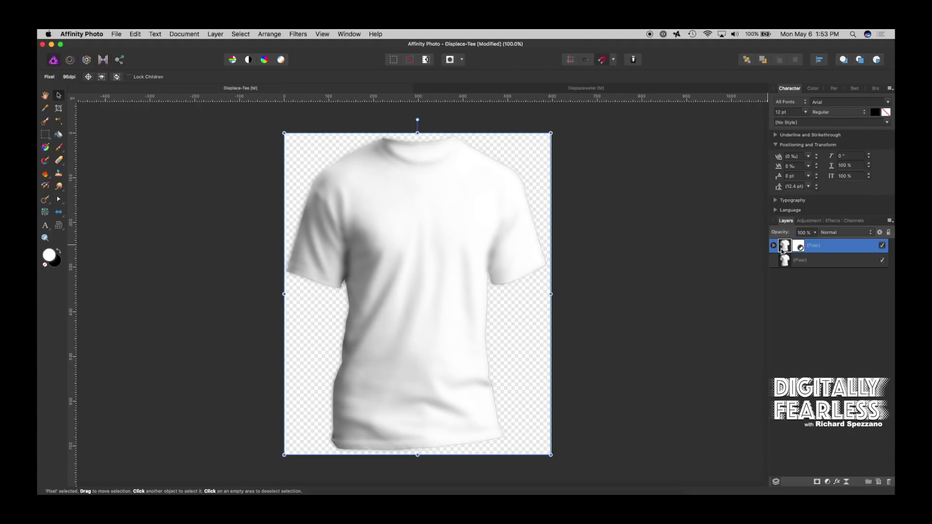
Delete the blurred shirt layer and place the logo-pcftaDisplaceTutorial.png image
key(Delete)
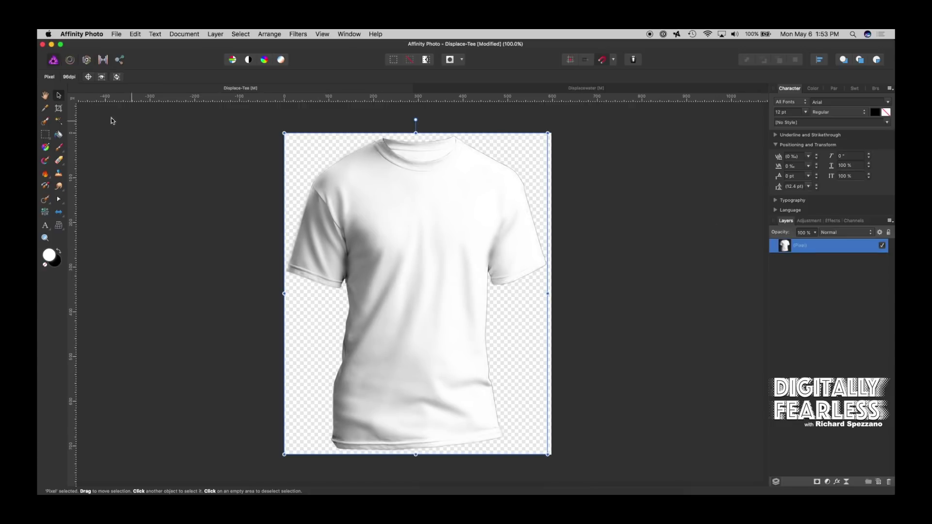
click(118, 35)
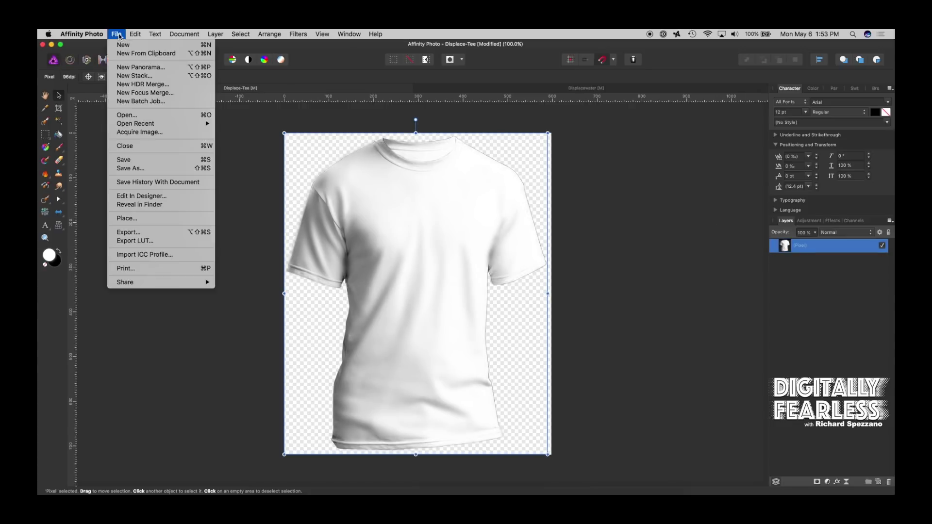
click(149, 218)
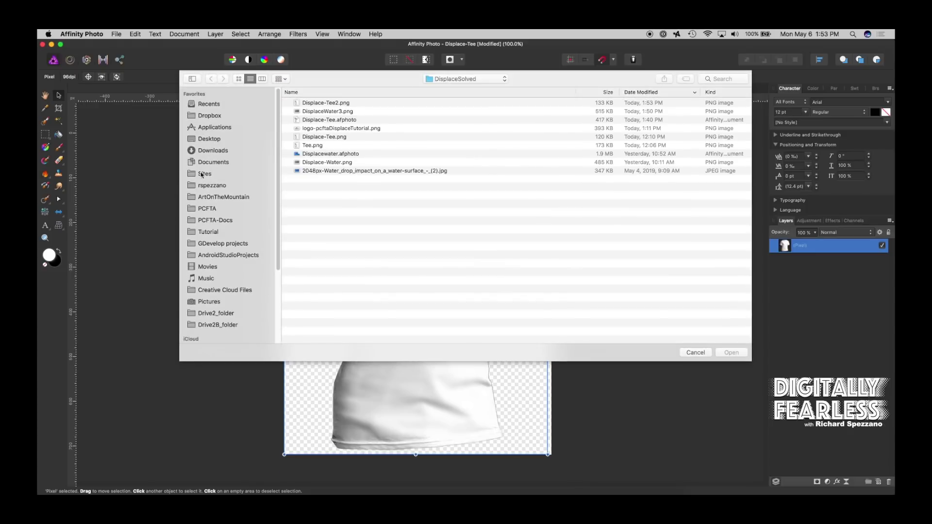
click(296, 128)
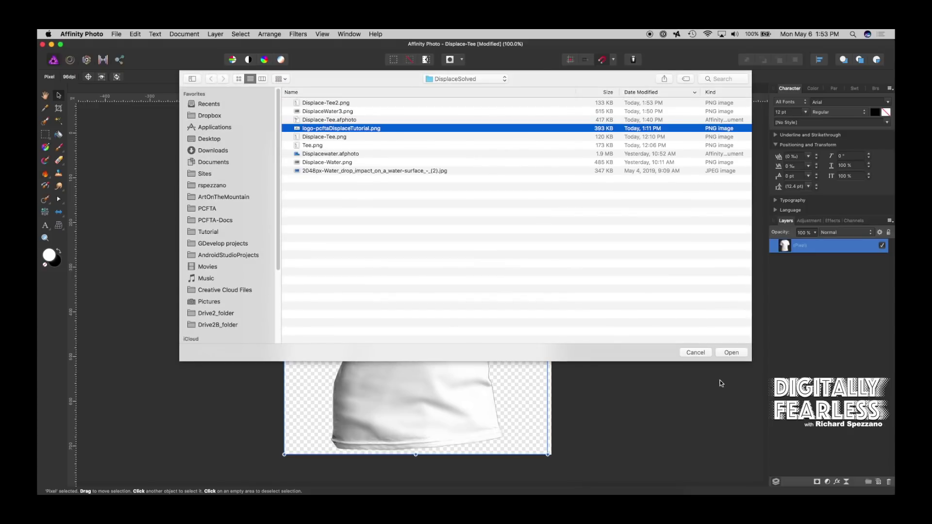
click(732, 353)
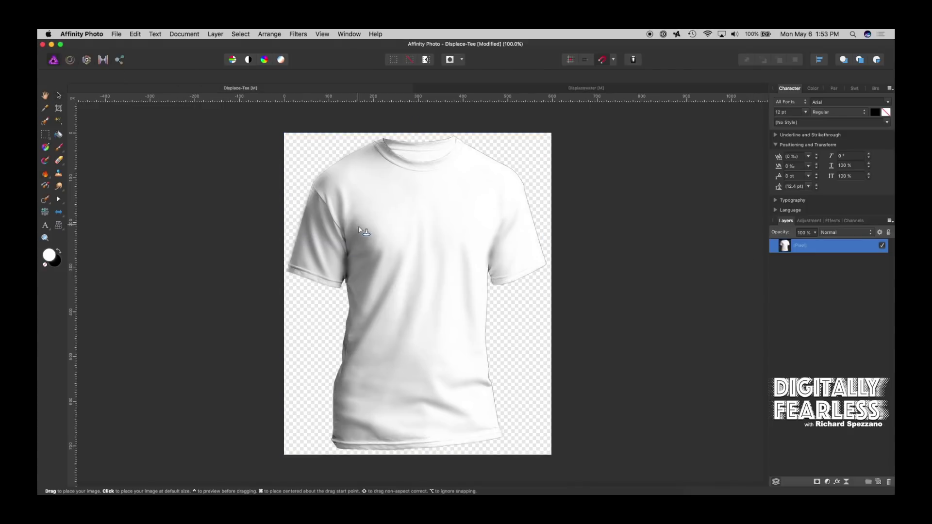
Size the logo across the shirt's chest and view the document at 100%
click(475, 258)
drag(362, 232, 477, 298)
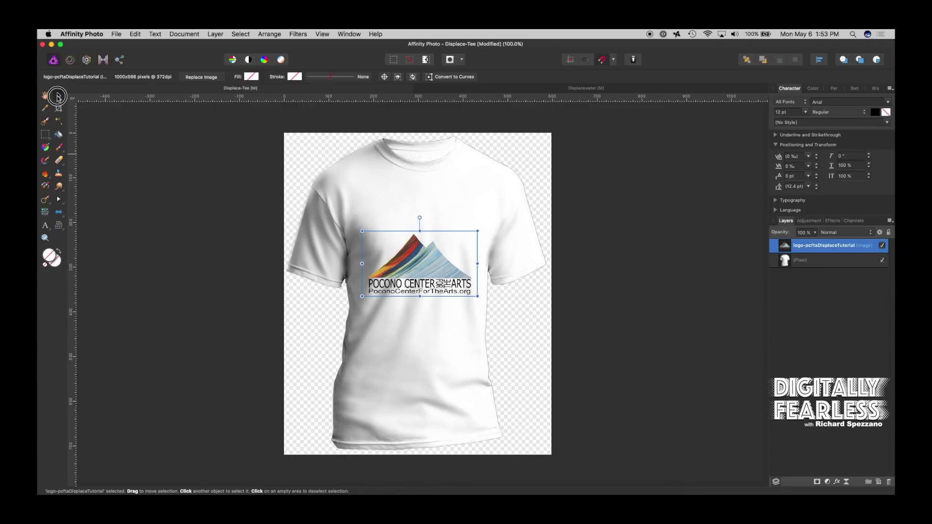
click(318, 35)
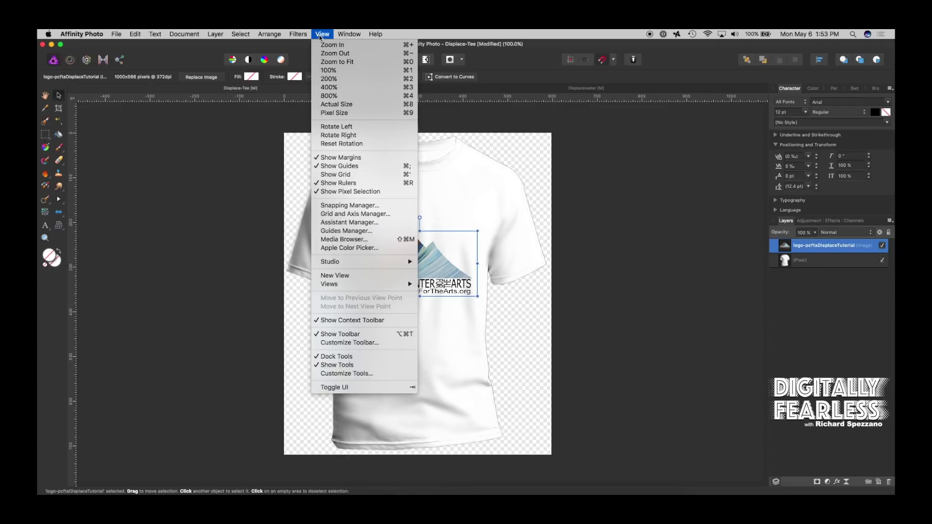
click(333, 71)
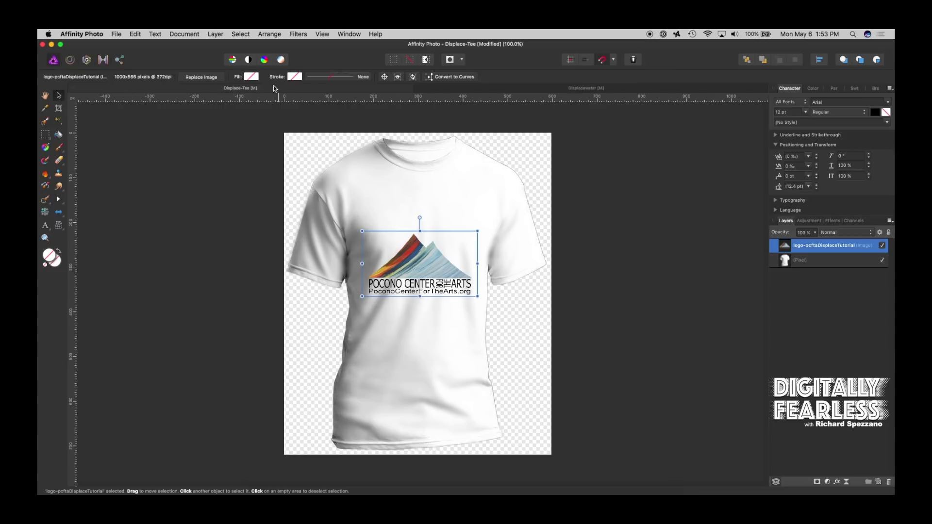
Apply a Displace filter to the logo using Displace-Tee2.png as the map at about 25 px strength
click(297, 34)
mouse_move(313, 76)
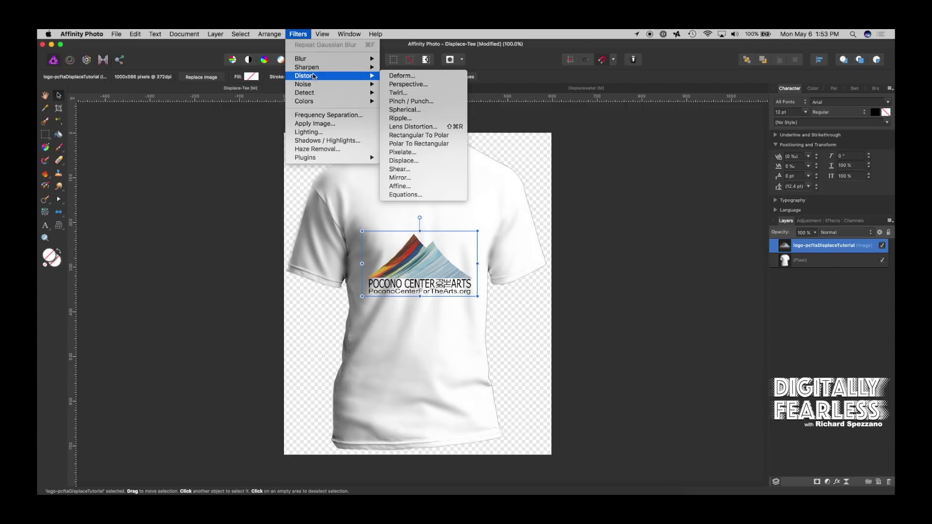
click(403, 161)
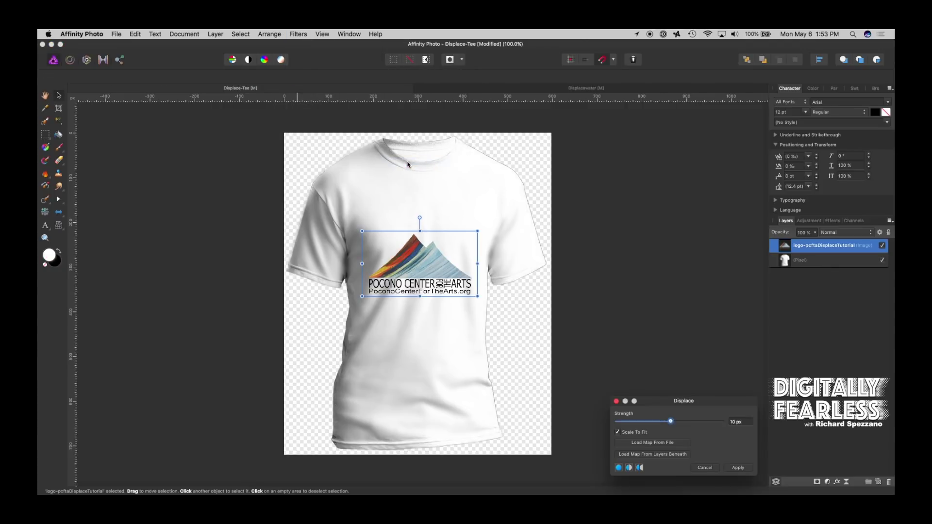
click(636, 443)
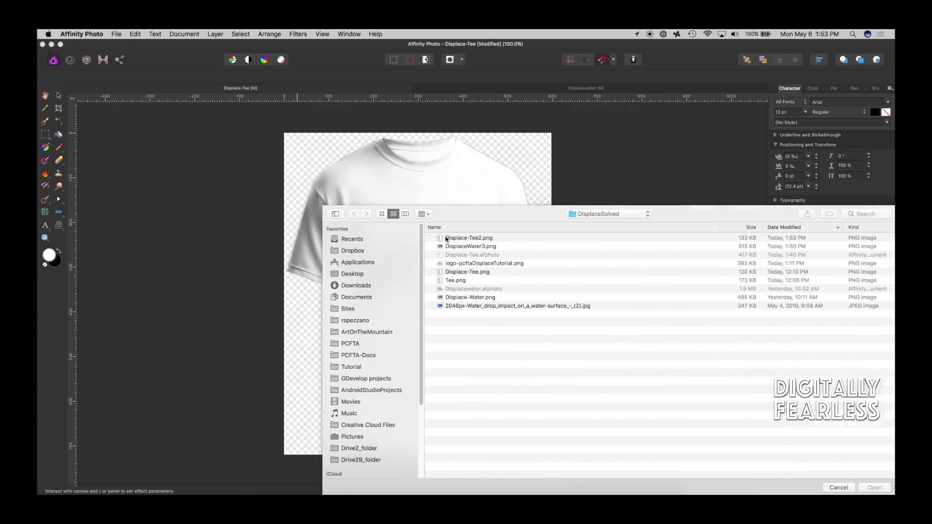
click(461, 240)
click(867, 488)
click(672, 421)
drag(672, 421, 674, 423)
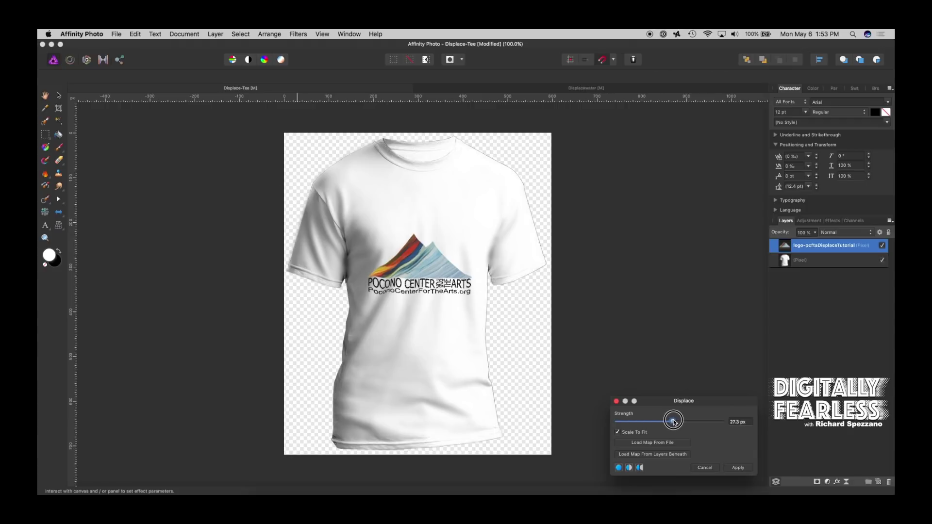
click(733, 467)
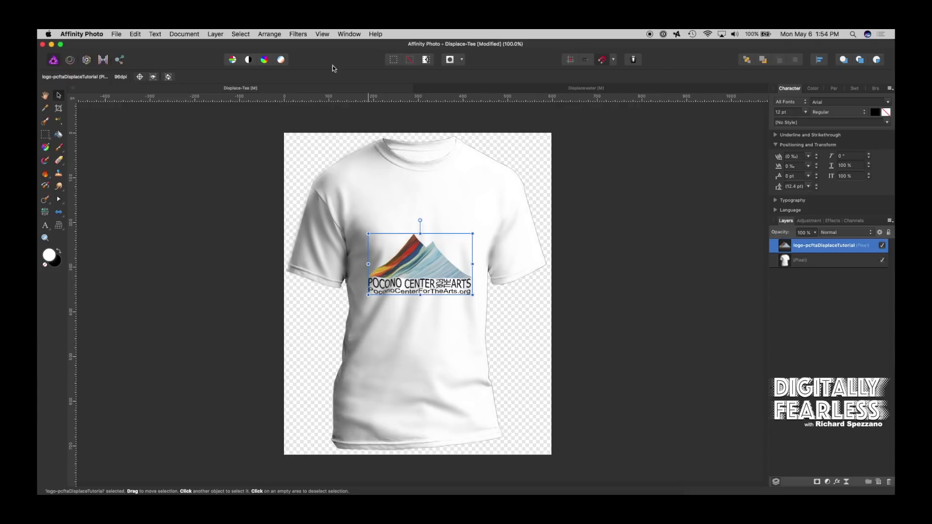
Apply a second Displace pass to the logo with the Displace-Tee2.png map at about 19.9 px
click(299, 34)
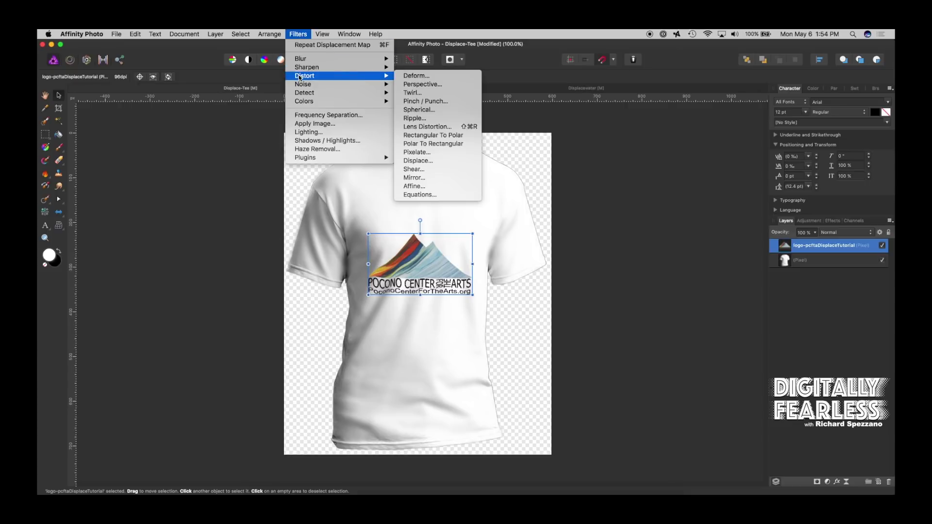
mouse_move(310, 59)
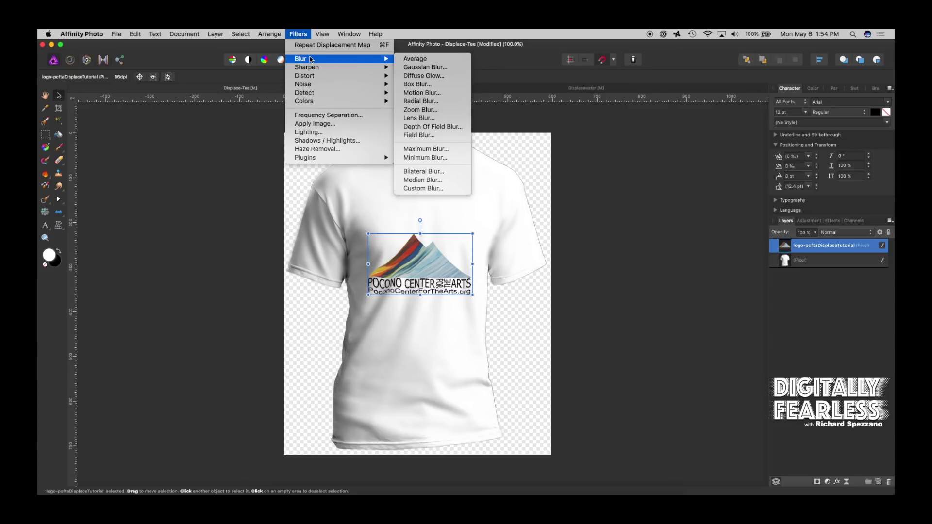
mouse_move(316, 76)
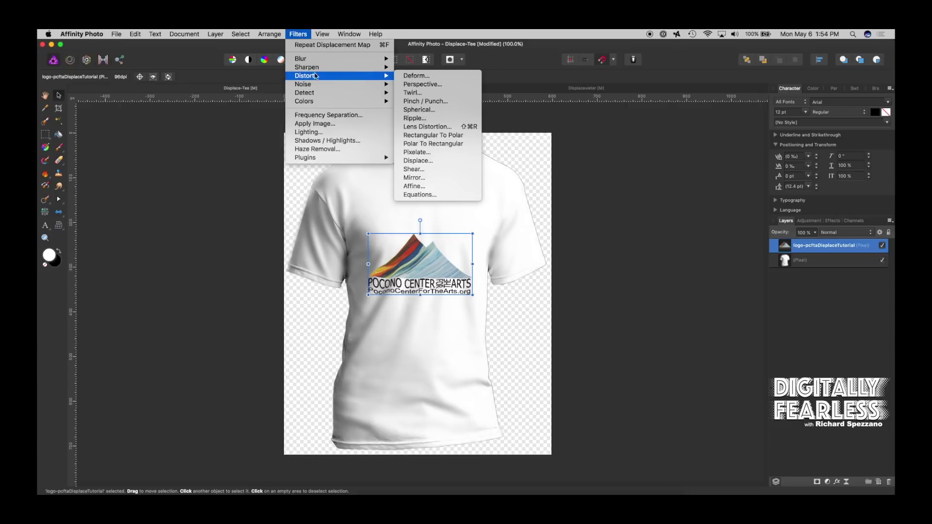
click(426, 160)
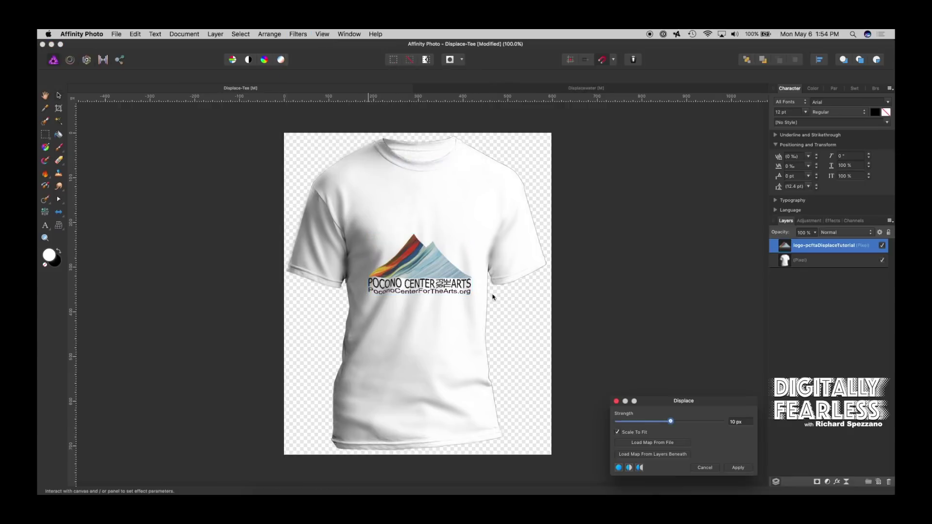
click(656, 444)
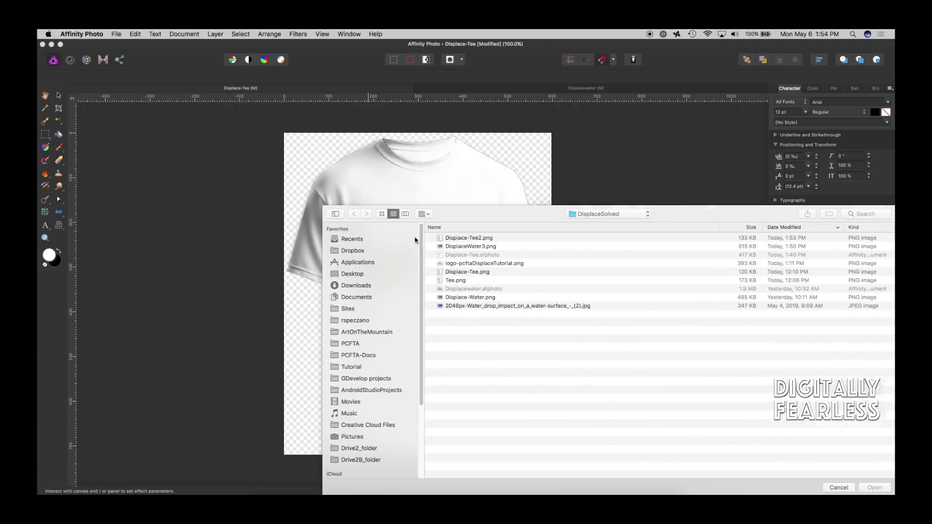
click(459, 238)
click(885, 490)
drag(671, 426, 671, 425)
click(735, 467)
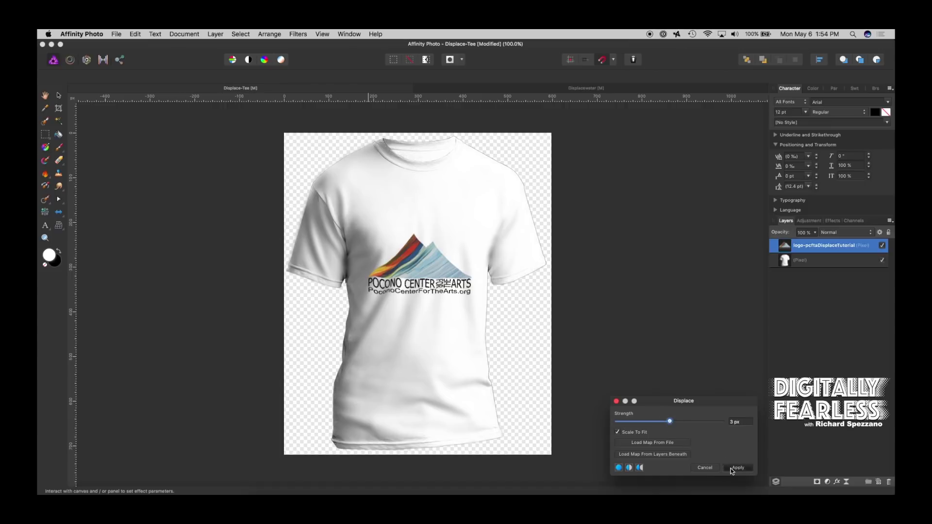
Click an empty canvas area to deselect the displaced Pocono logo
click(671, 359)
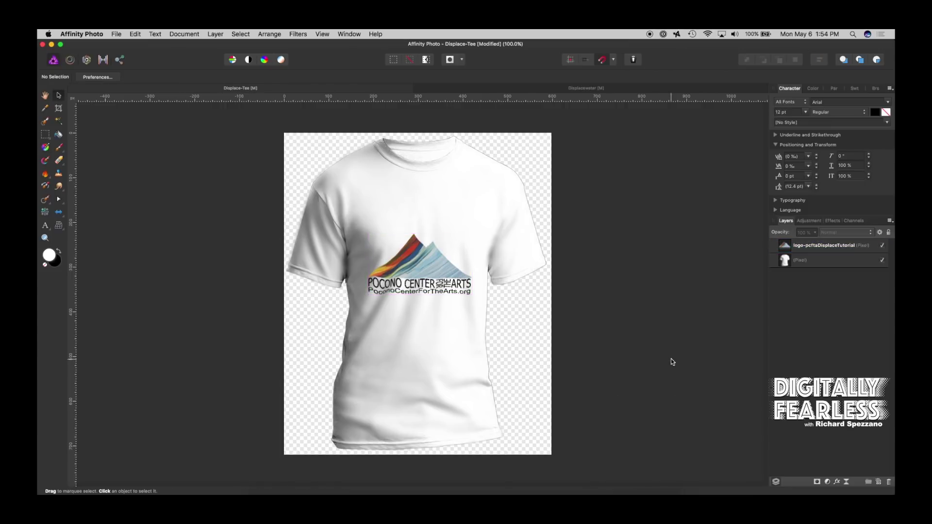